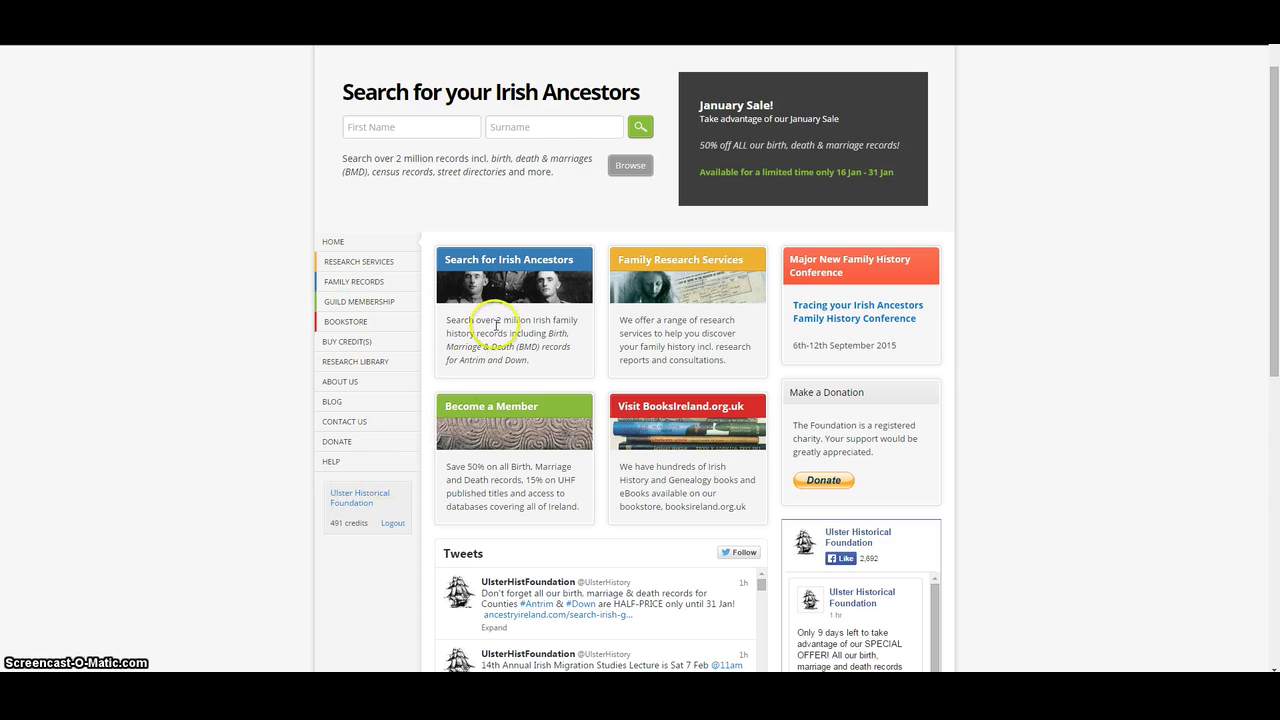
Step: Open the Irish Marriage Records database for Co. Antrim & Co. Down from the Irish ancestors search
click(512, 262)
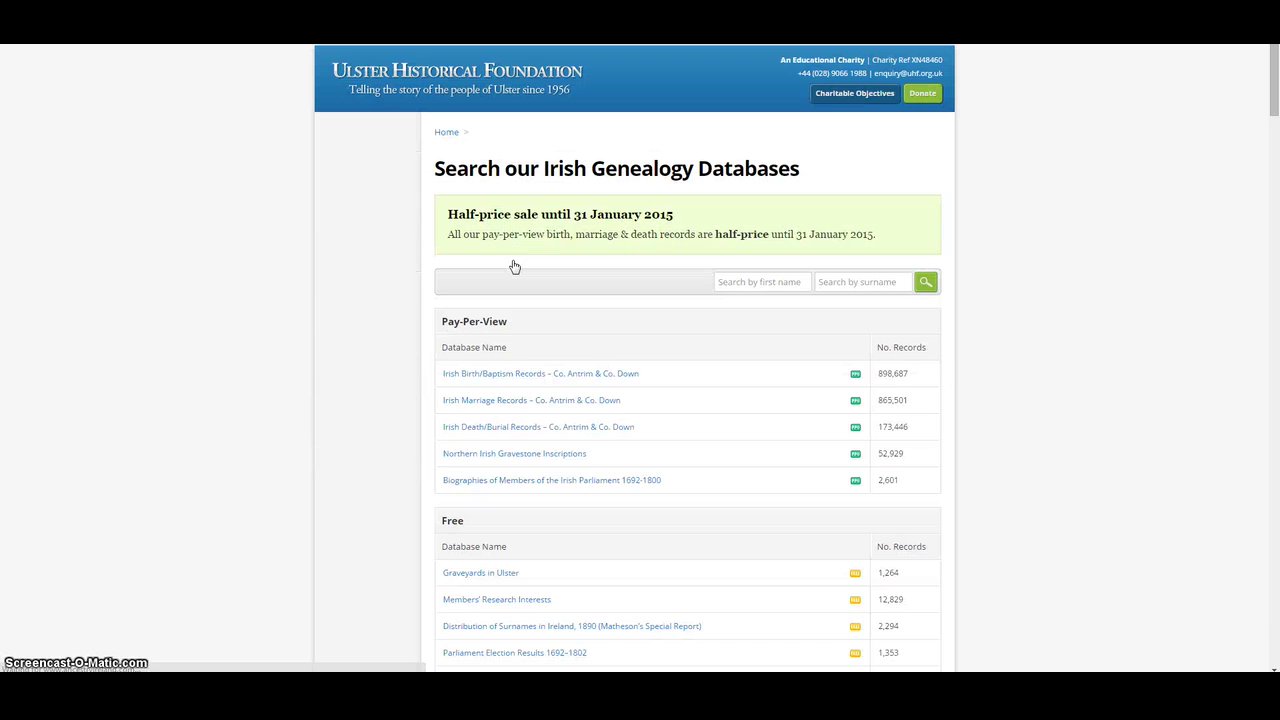
click(514, 264)
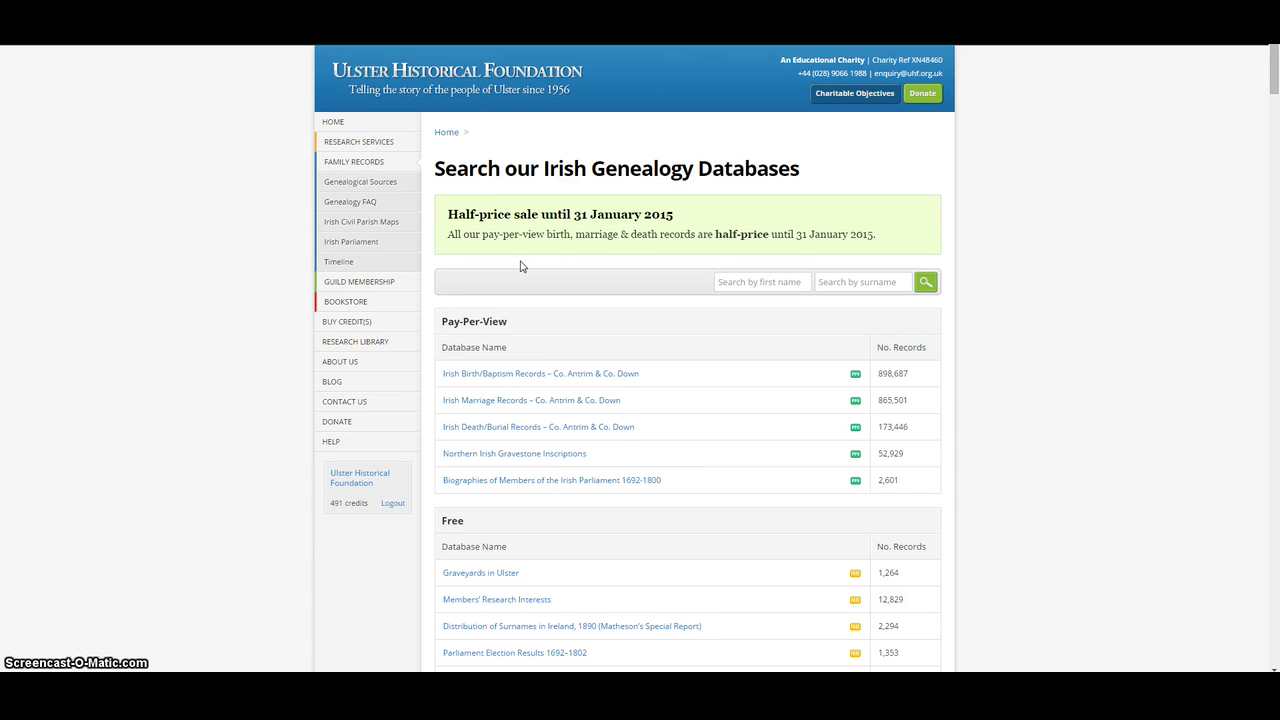
click(545, 403)
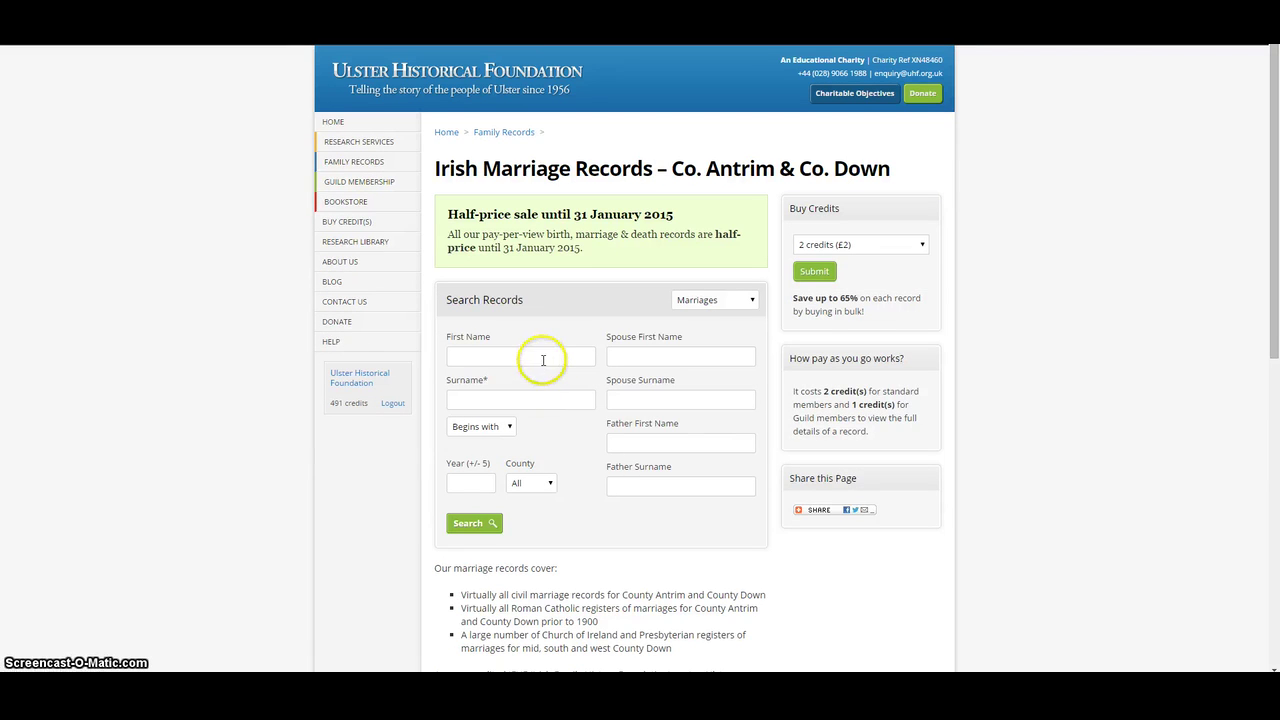
Step: Enter the husband's first name and surname as criteria for the marriage records search
click(543, 357)
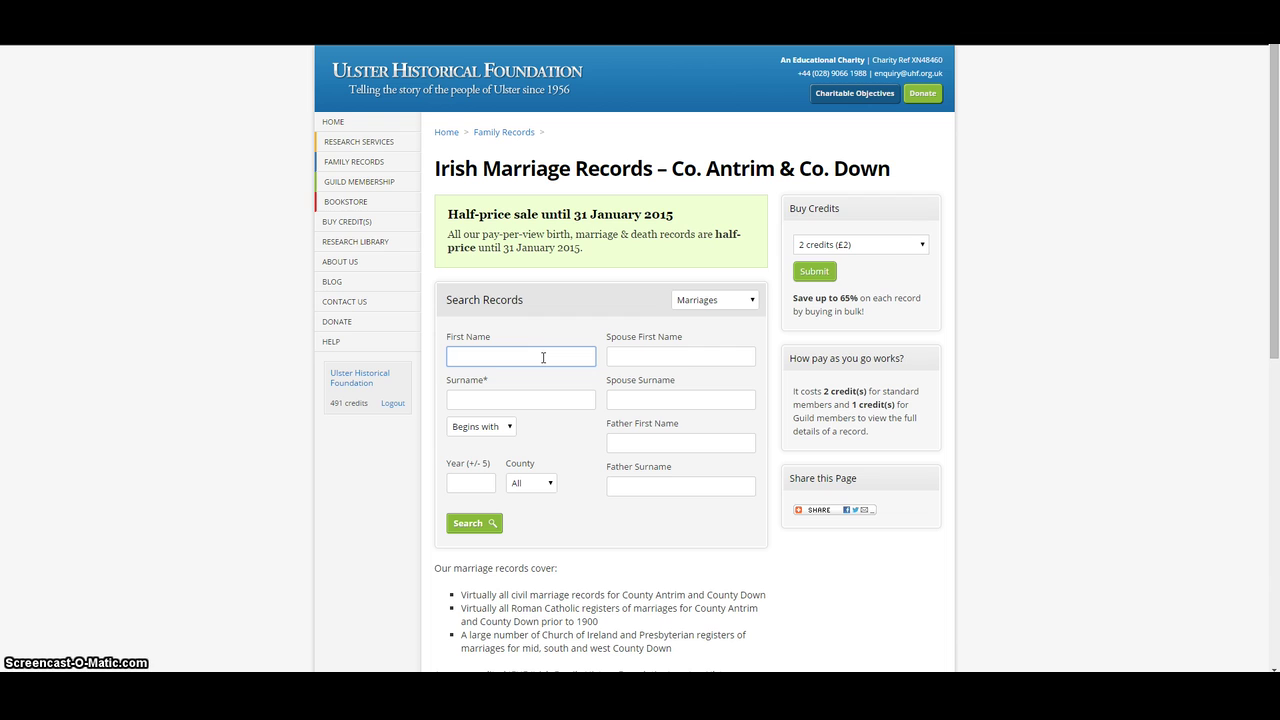
text(john)
key(Tab)
text(fi)
click(494, 357)
key(Tab)
key(End)
text(t)
key(Down)
key(Return)
Step: Add the wife's first name and surname as spouse criteria and run the marriage search
click(625, 358)
text(a)
key(Down)
key(Return)
click(640, 399)
text(k)
click(643, 417)
click(476, 523)
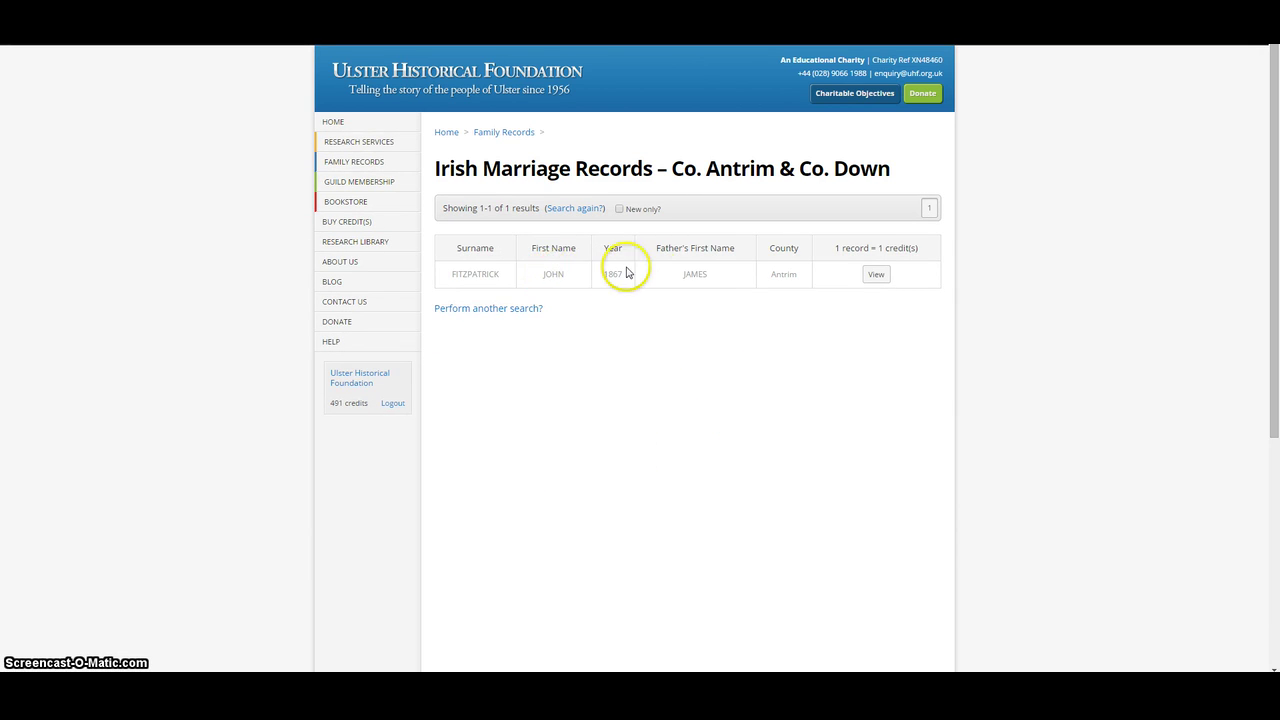
Step: View the 1867 Antrim marriage record and examine the couple's ages, occupations, fathers, witnesses and church details
click(702, 295)
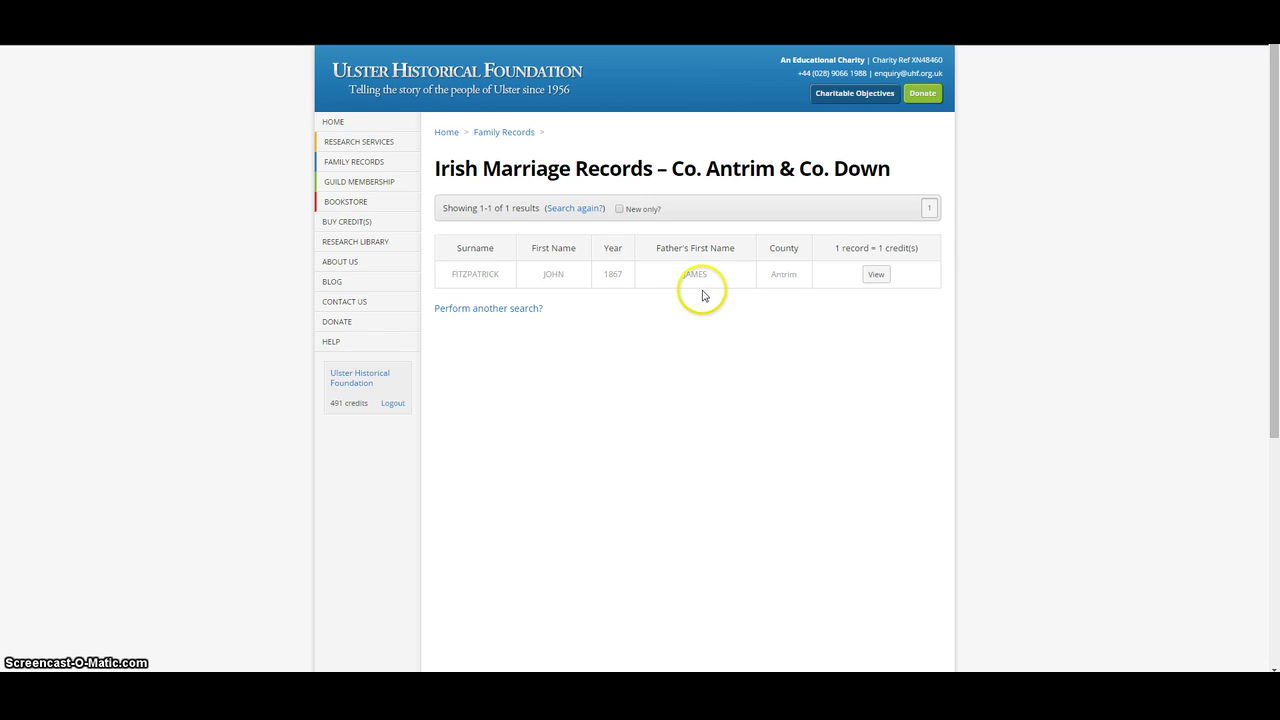
click(877, 277)
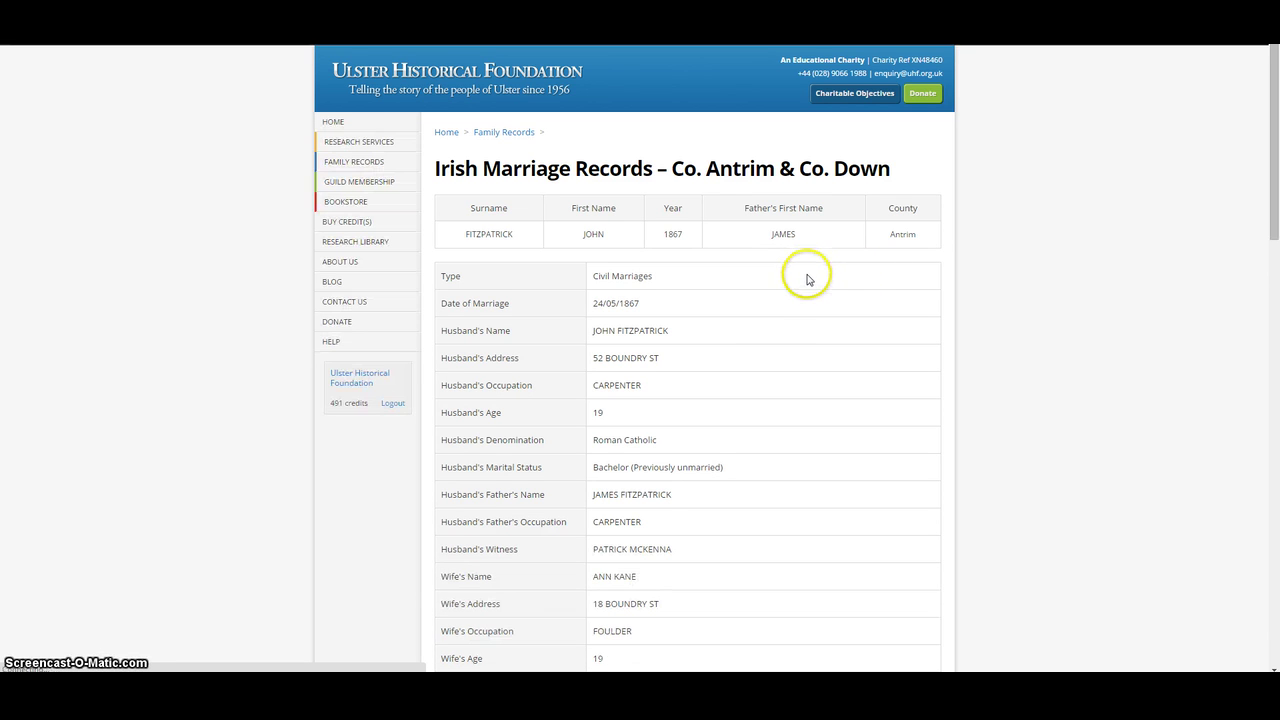
scroll(803, 282, down, 1)
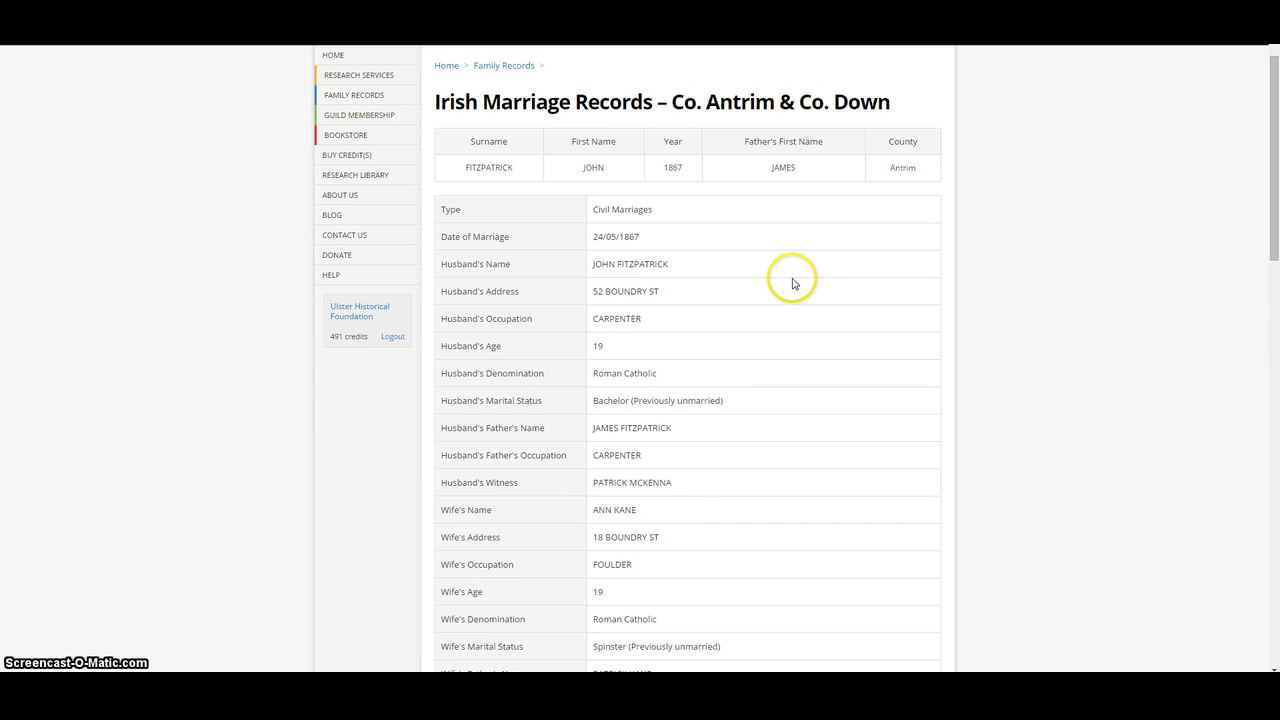
scroll(779, 282, down, 1)
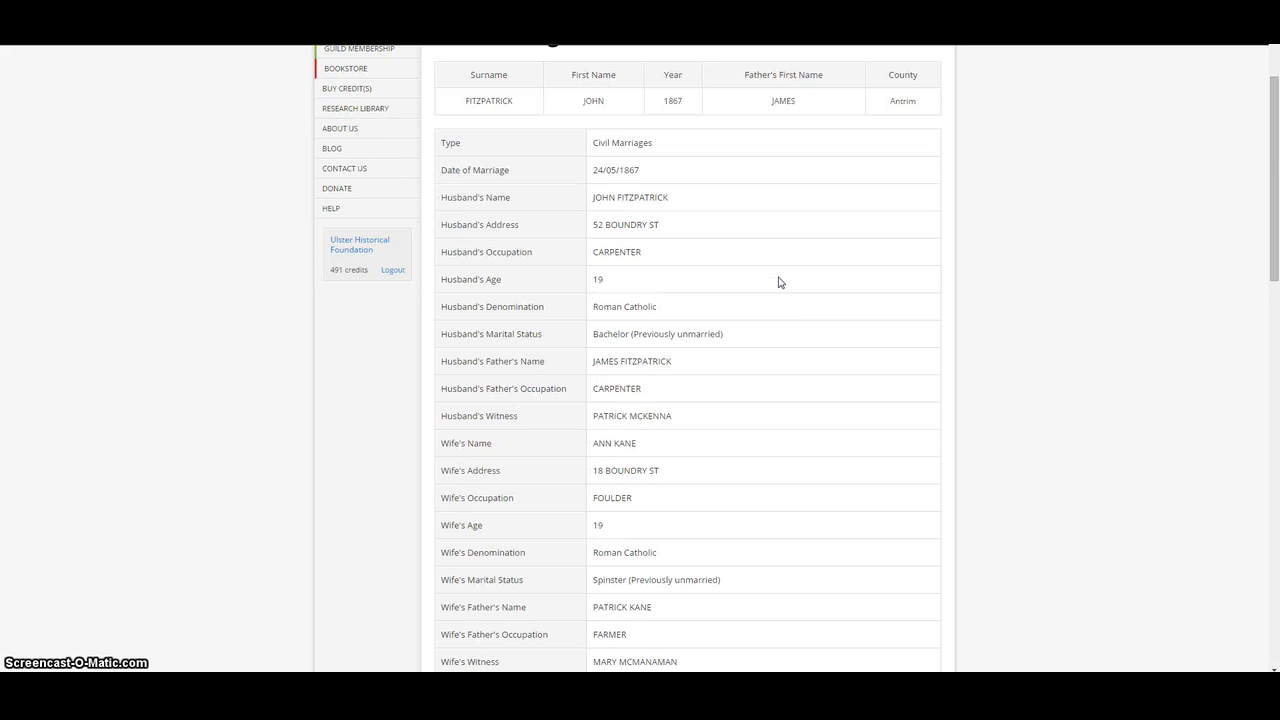
scroll(780, 283, down, 1)
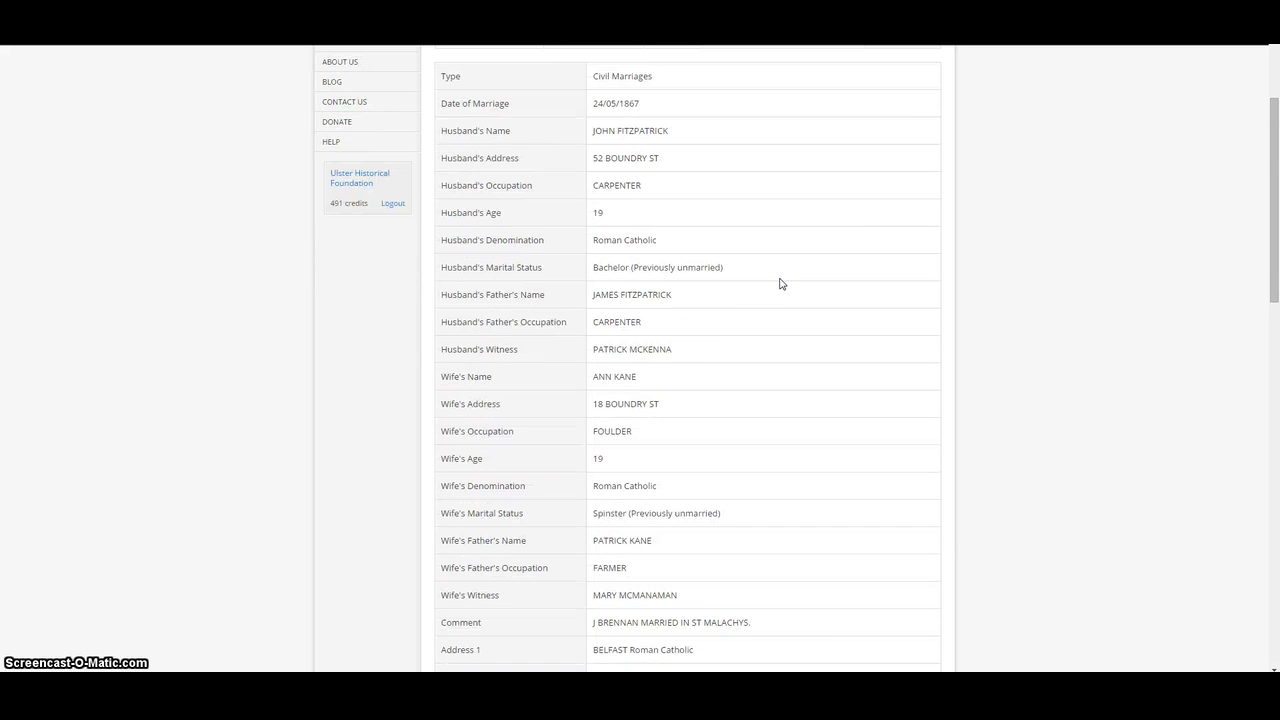
scroll(781, 284, down, 1)
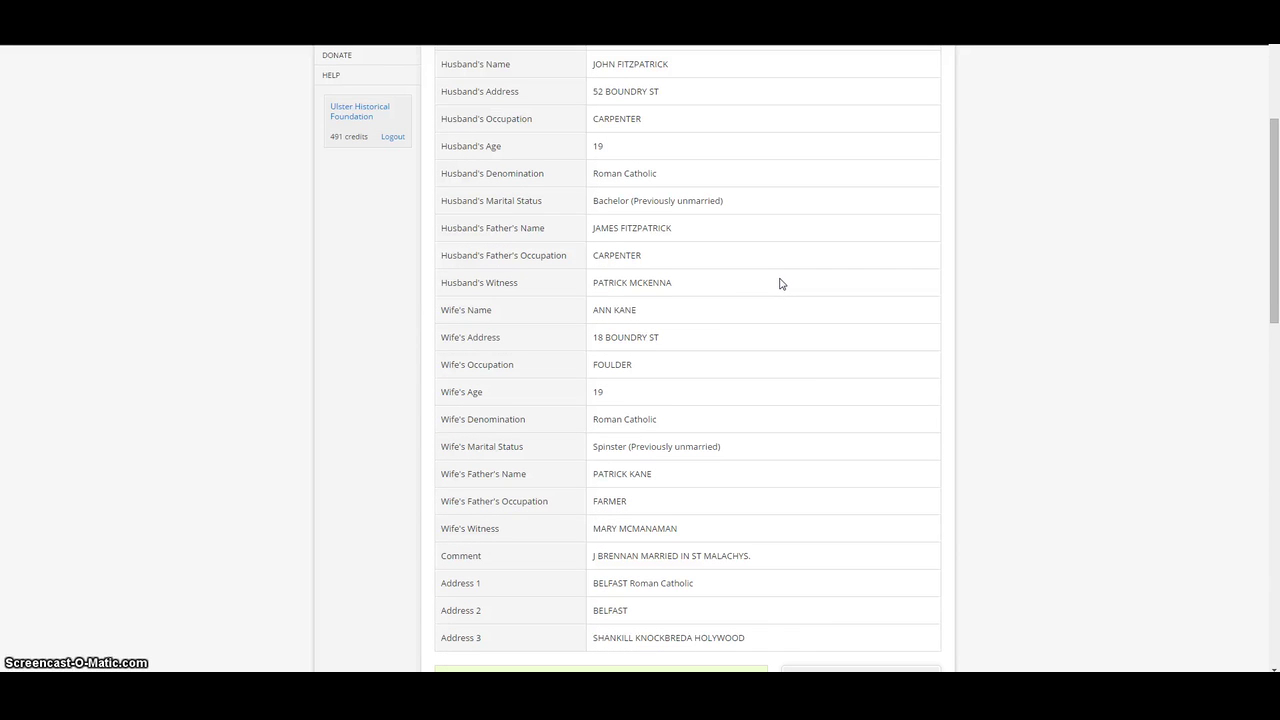
scroll(778, 283, up, 1)
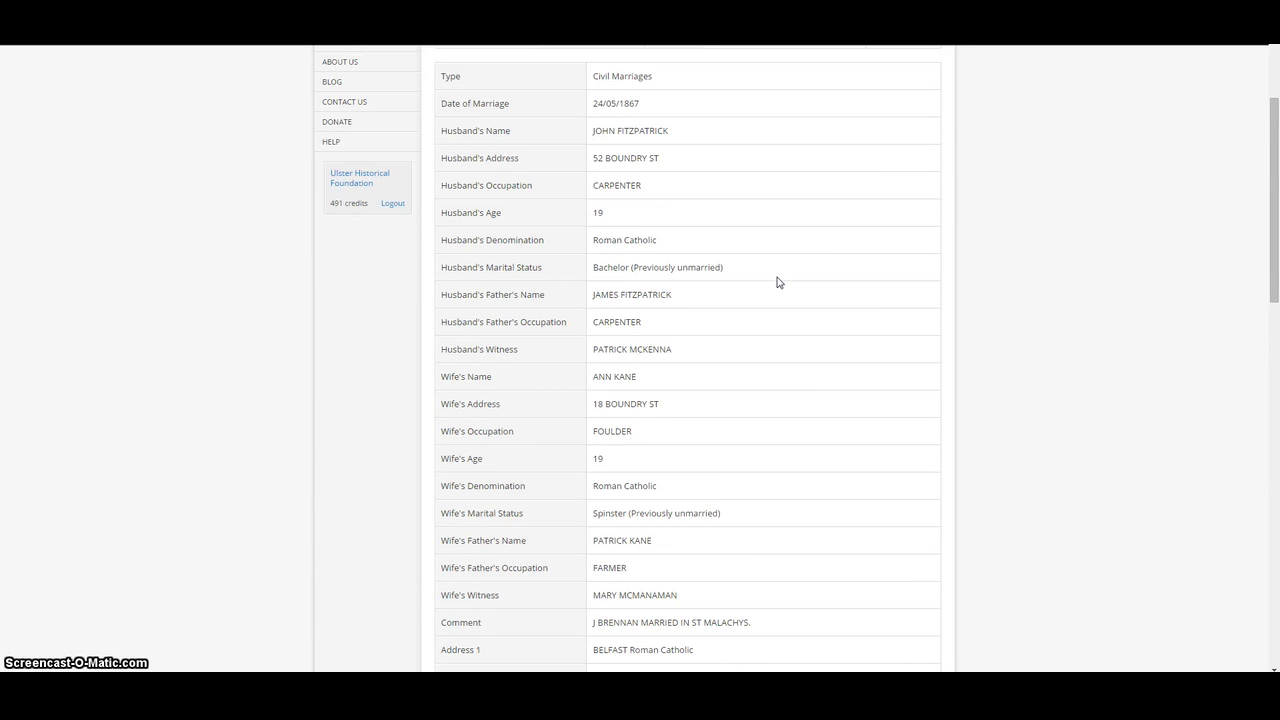
scroll(778, 283, up, 1)
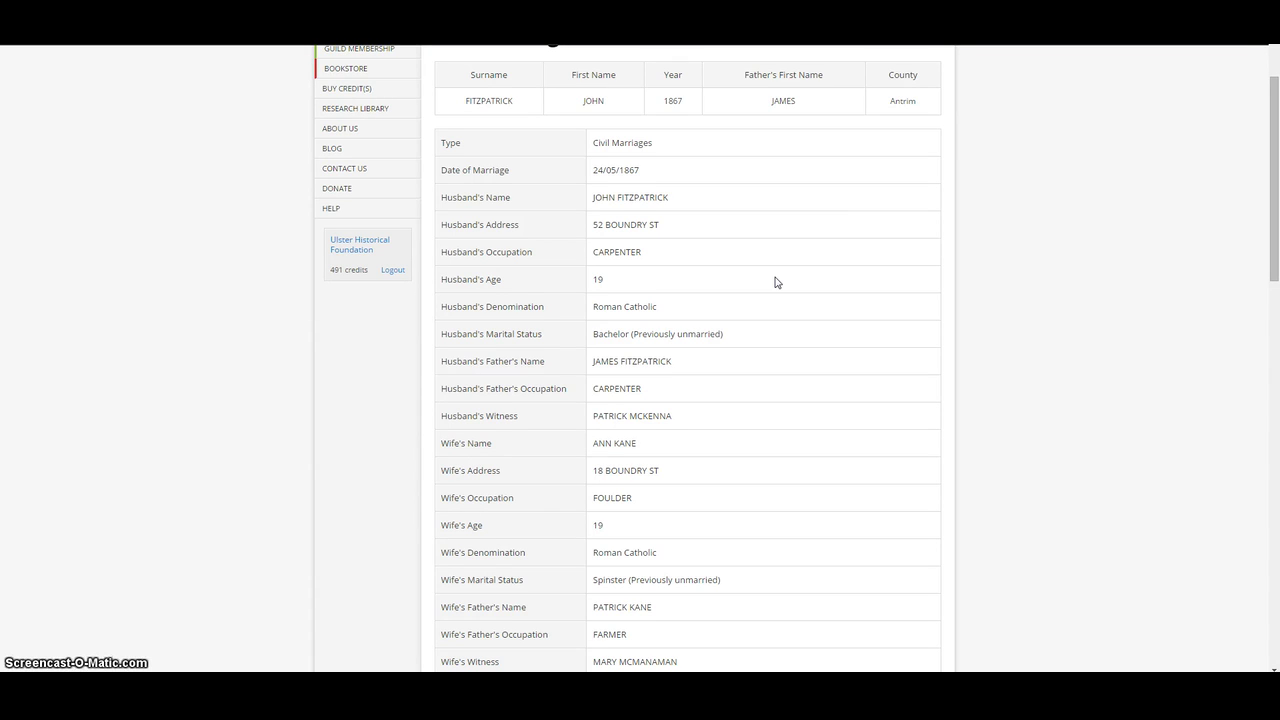
scroll(776, 283, down, 1)
scroll(776, 283, down, 1)
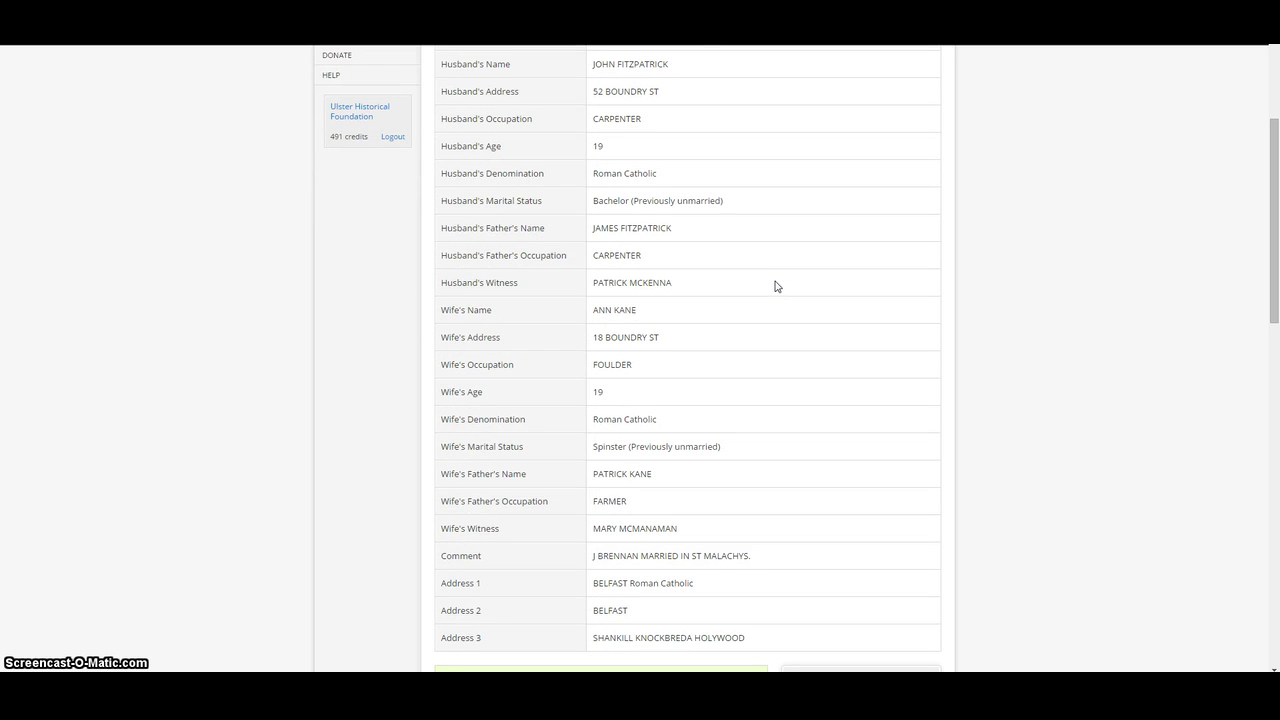
scroll(776, 285, down, 1)
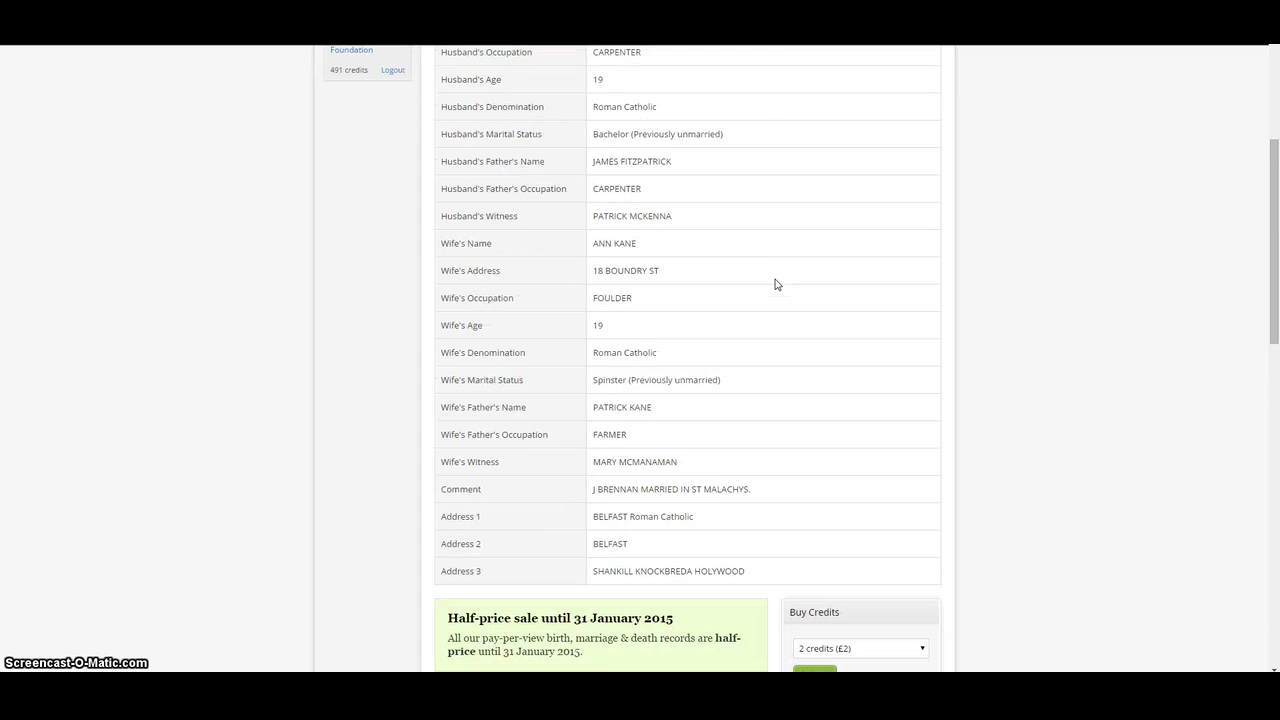
Step: Enter a different husband's first name and surname in the search form below the record
scroll(774, 285, down, 4)
click(481, 495)
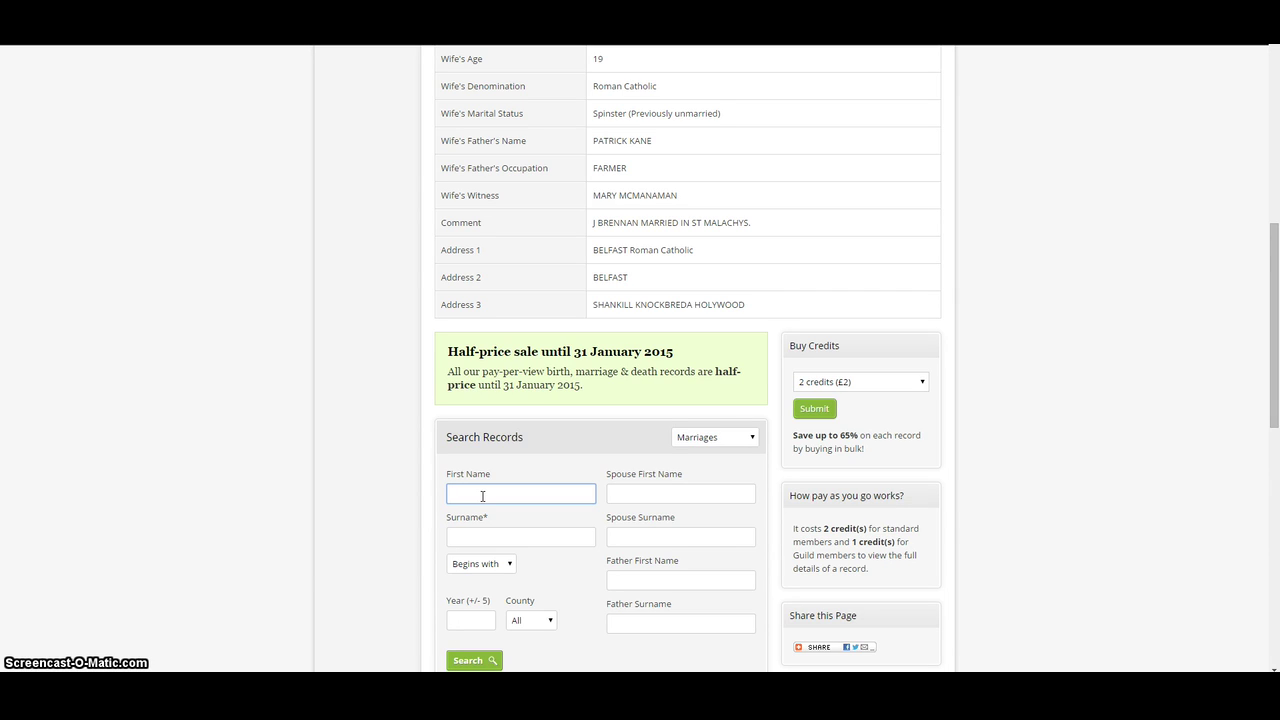
text(t)
click(471, 511)
click(500, 540)
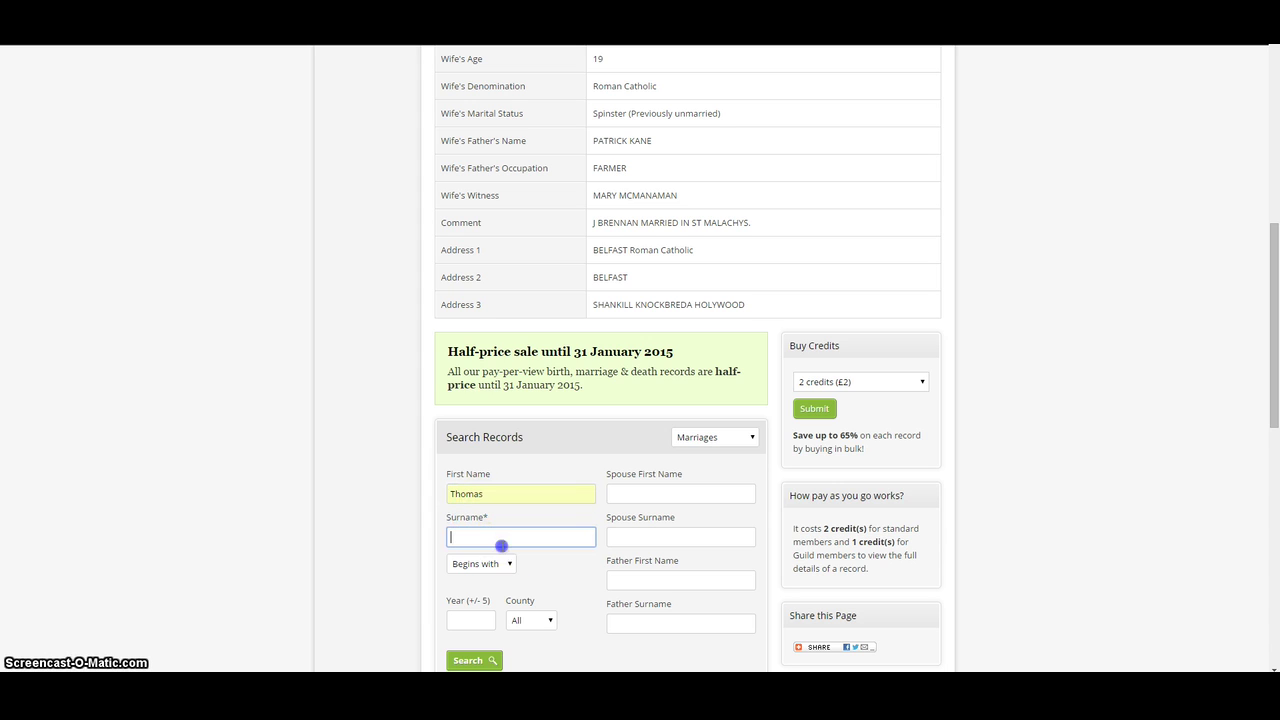
text(M)
click(496, 571)
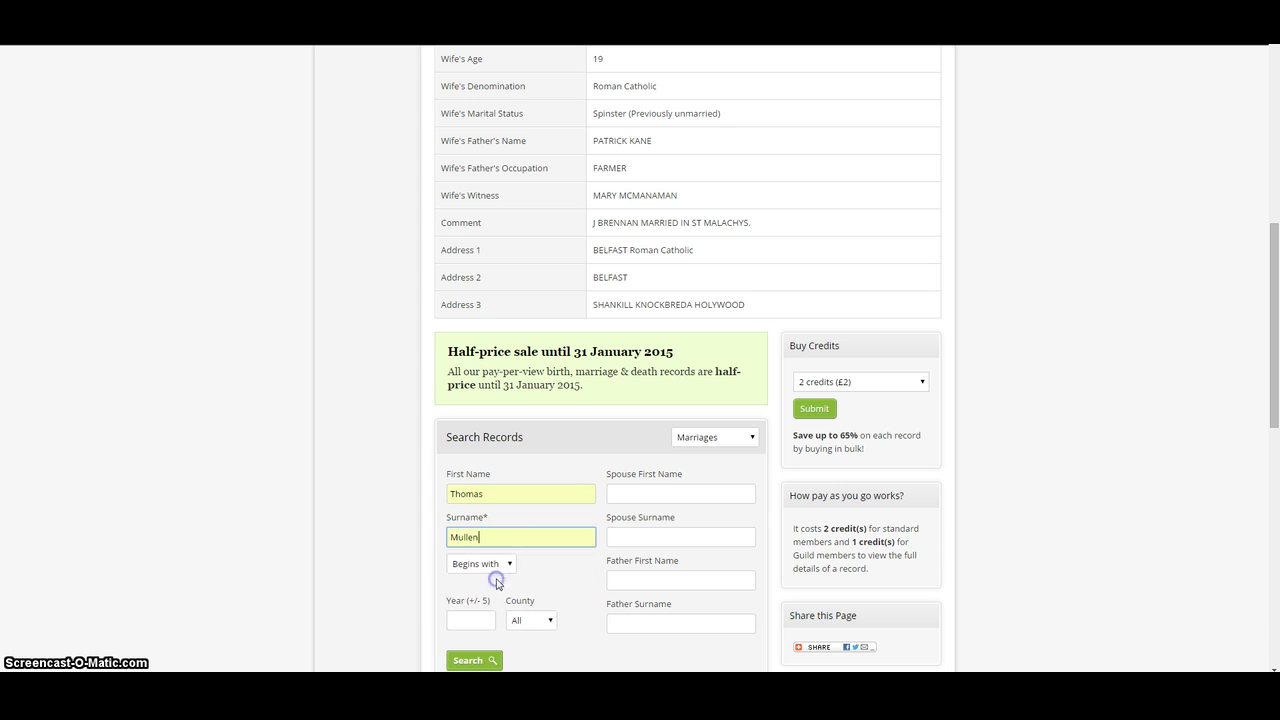
Step: Add only the spouse's first name to the criteria and run the marriage search
click(644, 497)
text(m)
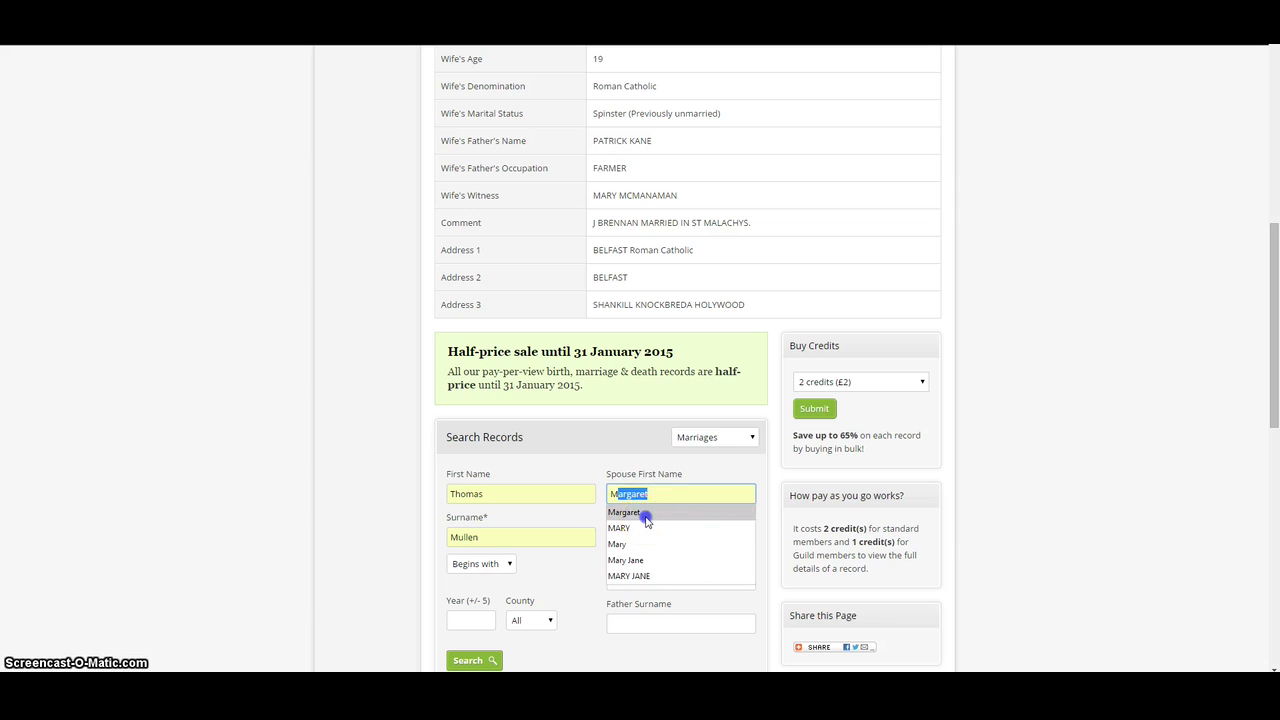
click(646, 515)
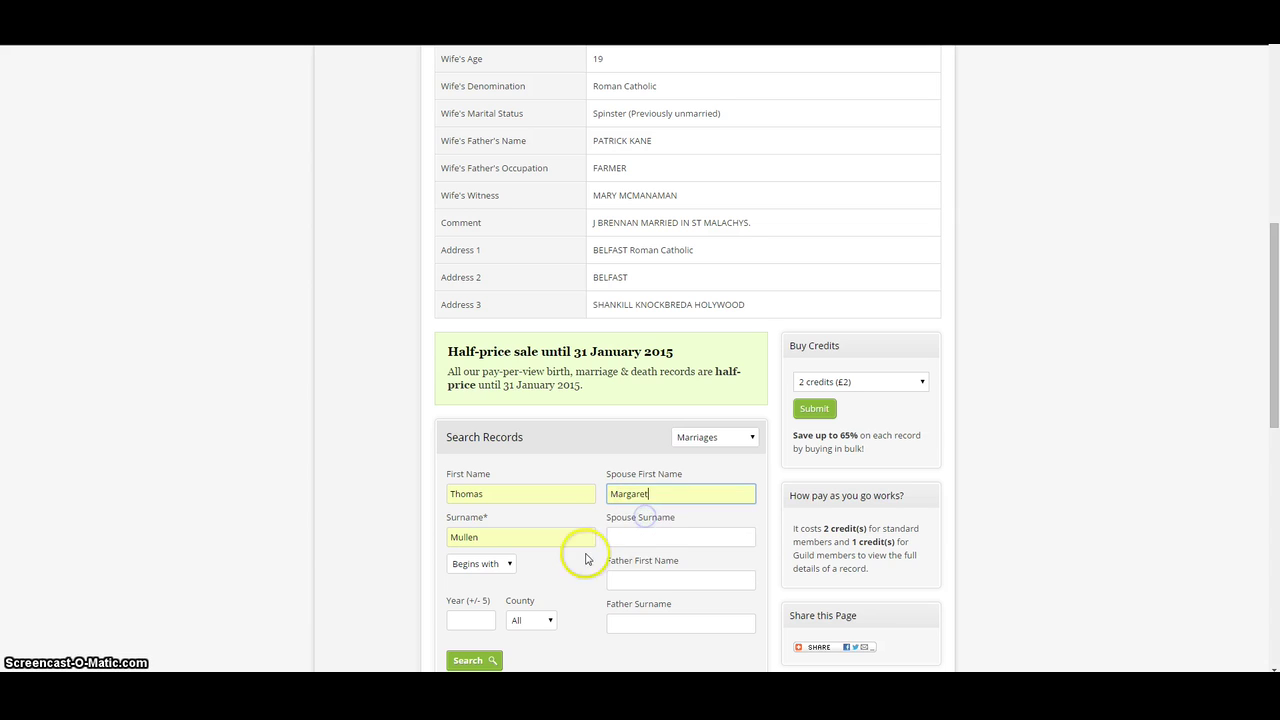
click(483, 661)
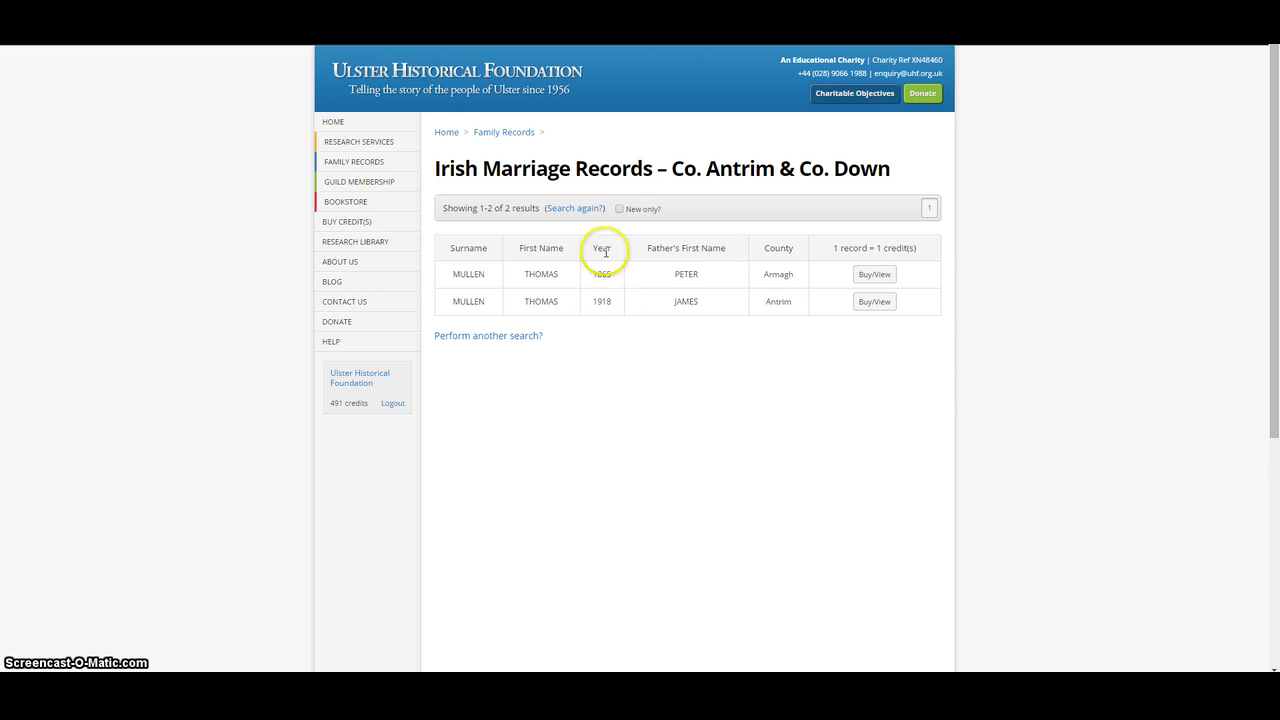
Step: Return to the search form, shorten the surname to its first four letters with "Begins with" matching, and rerun the search
click(577, 208)
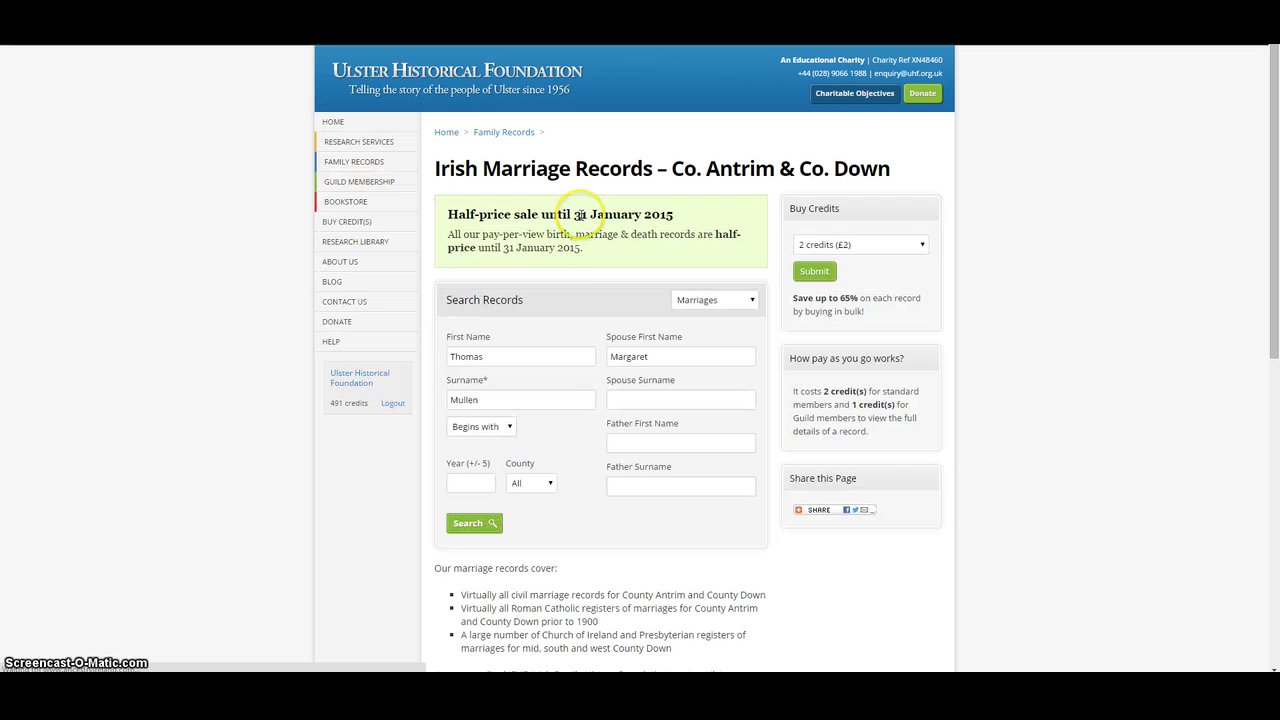
click(490, 402)
key(BackSpace)
key(BackSpace)
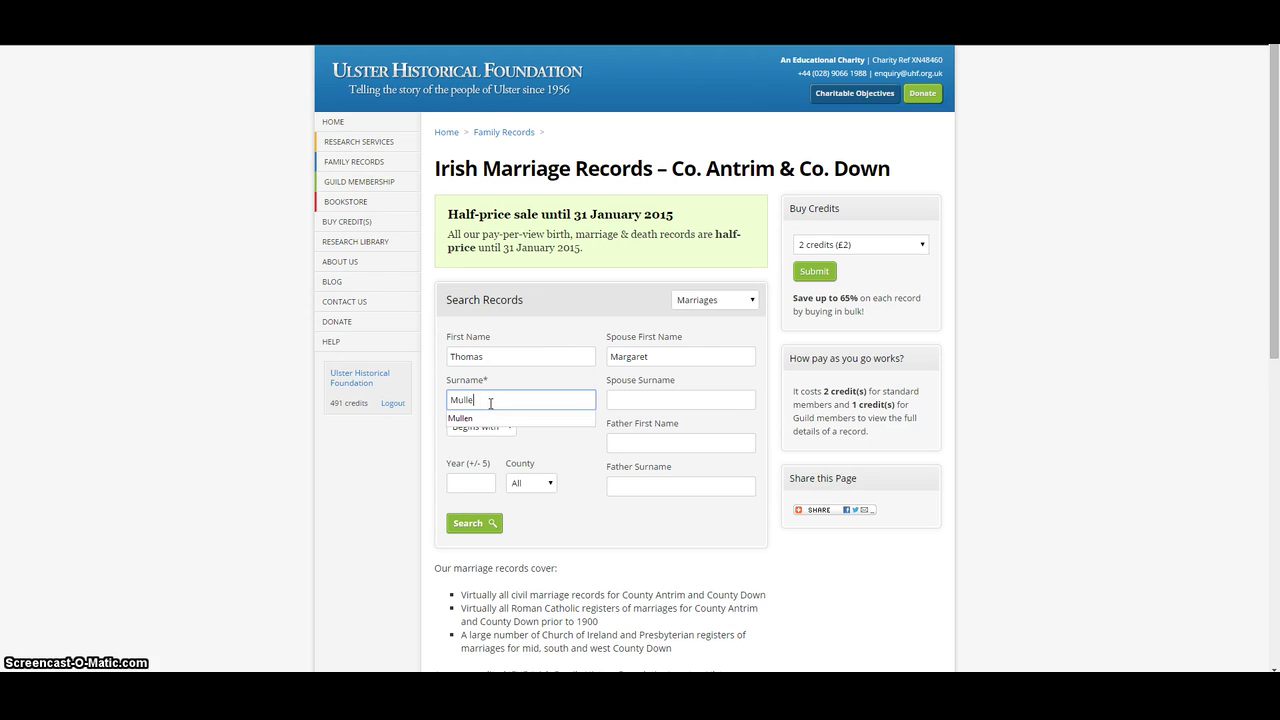
click(563, 459)
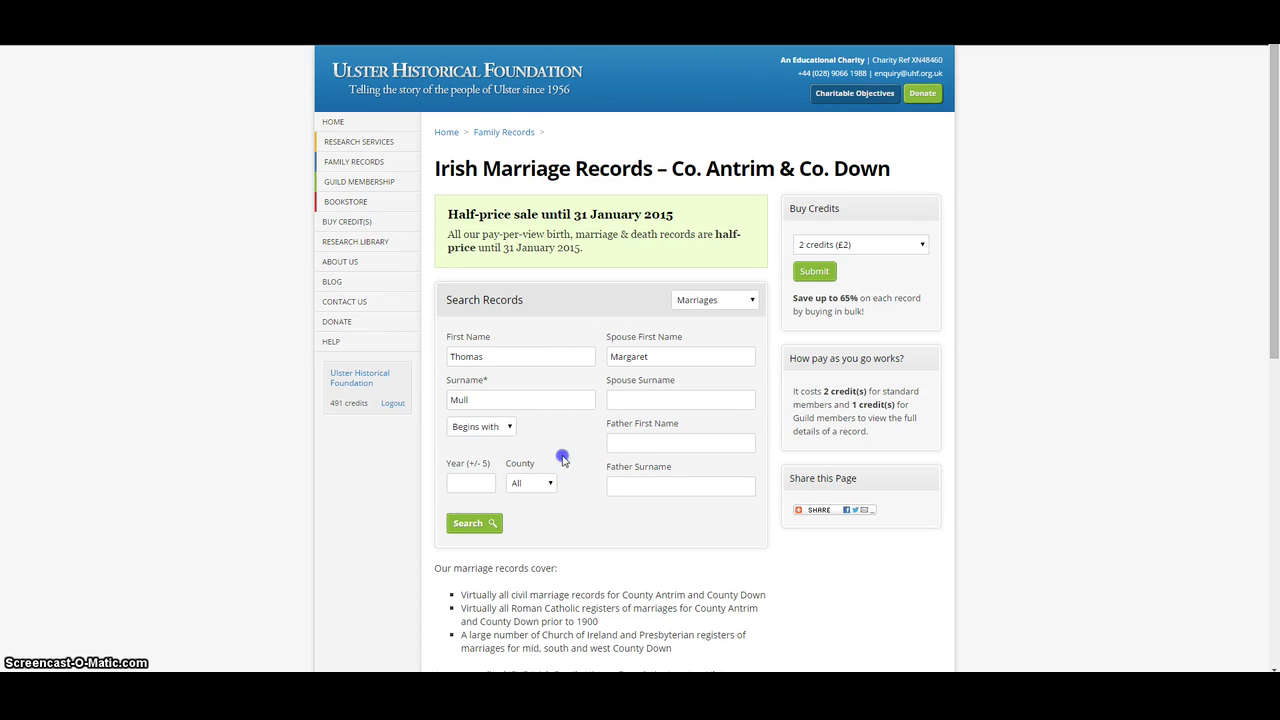
click(507, 433)
click(498, 446)
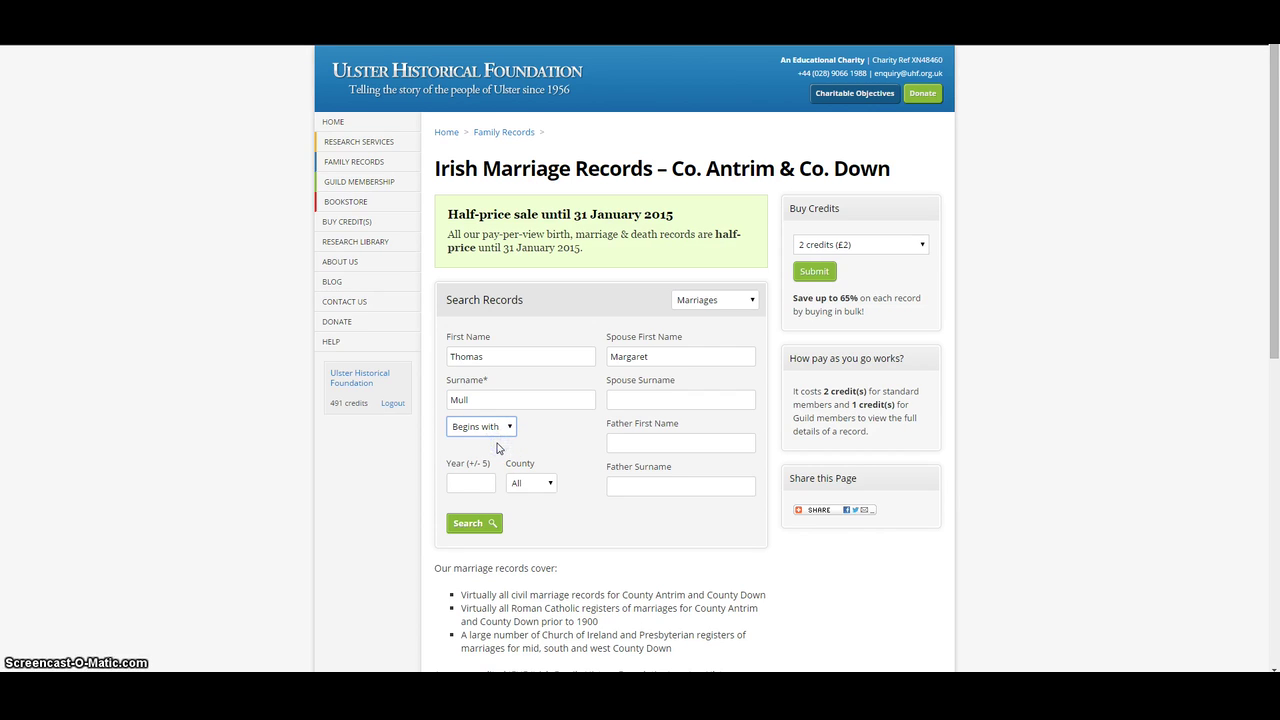
click(476, 523)
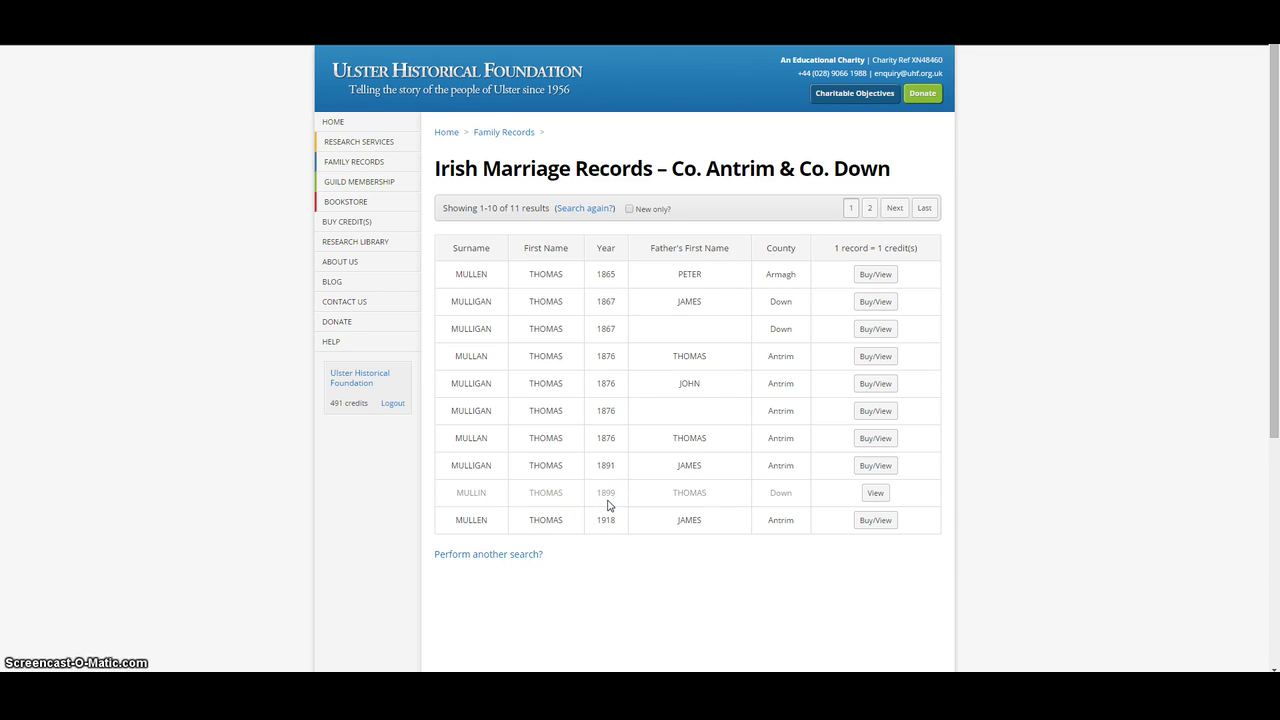
Step: View the 1899 Down marriage record and examine the couple's details and the place of marriage
click(871, 499)
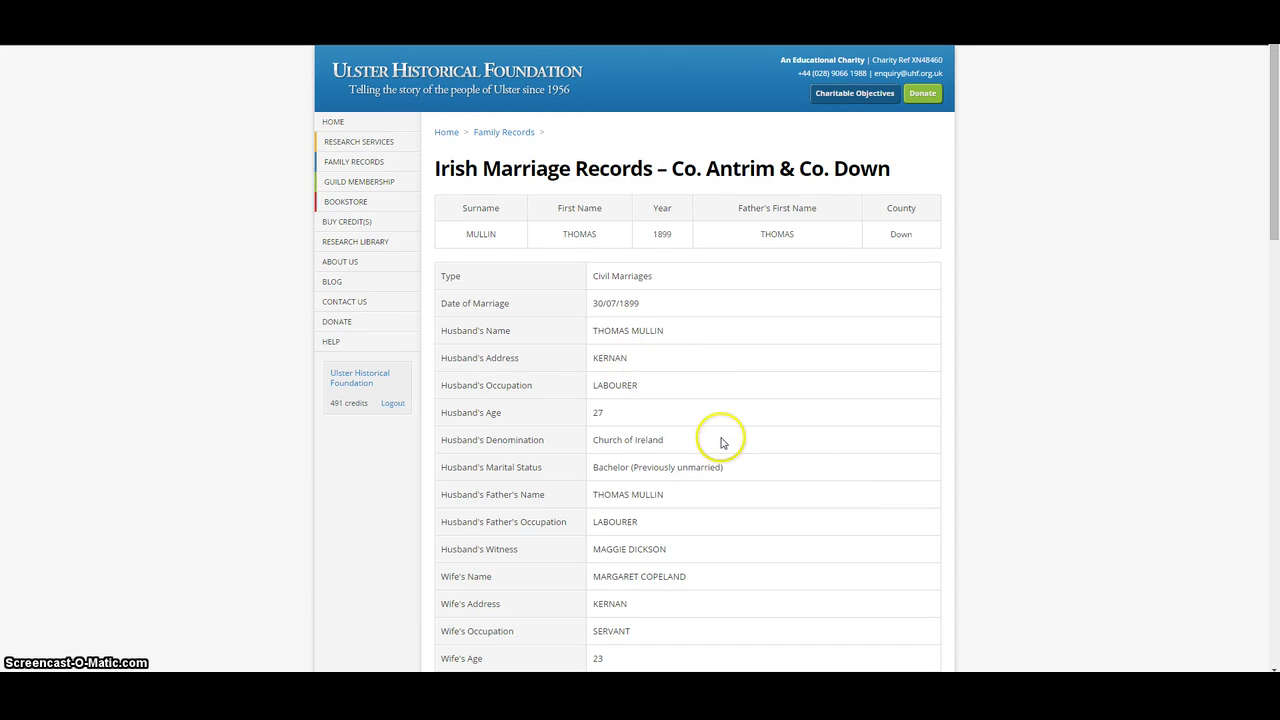
scroll(723, 440, down, 2)
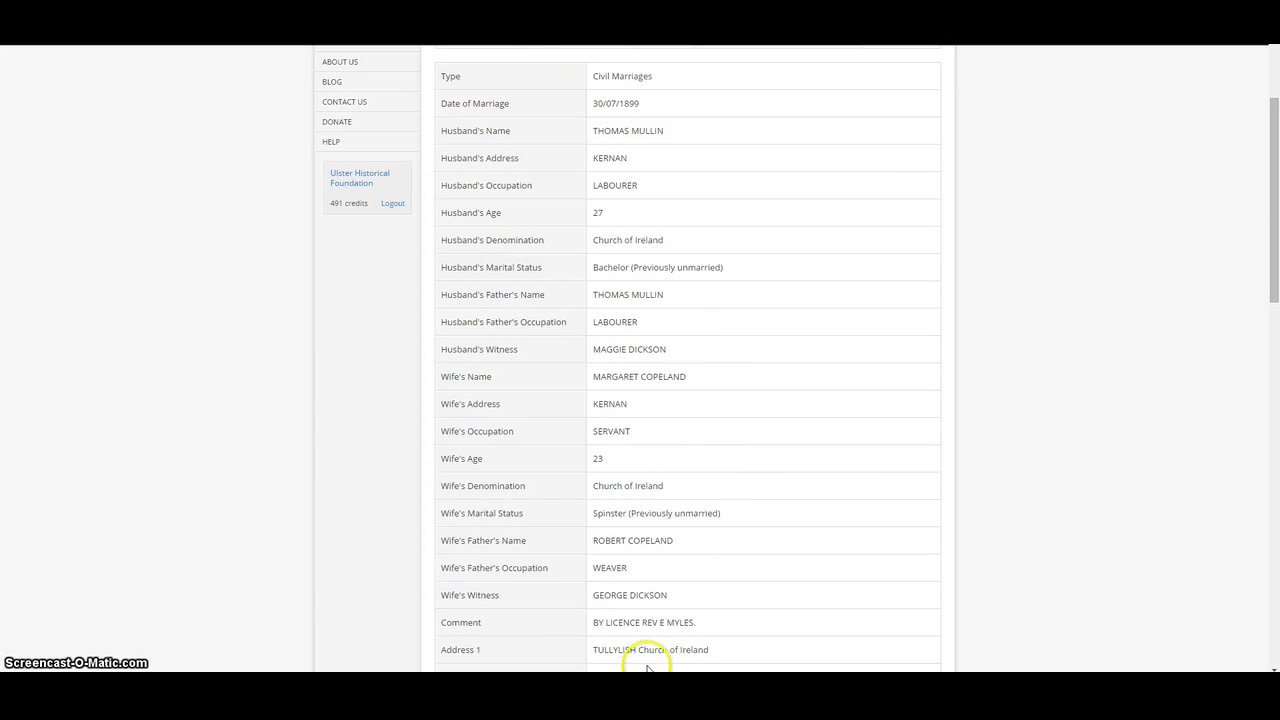
scroll(726, 647, down, 1)
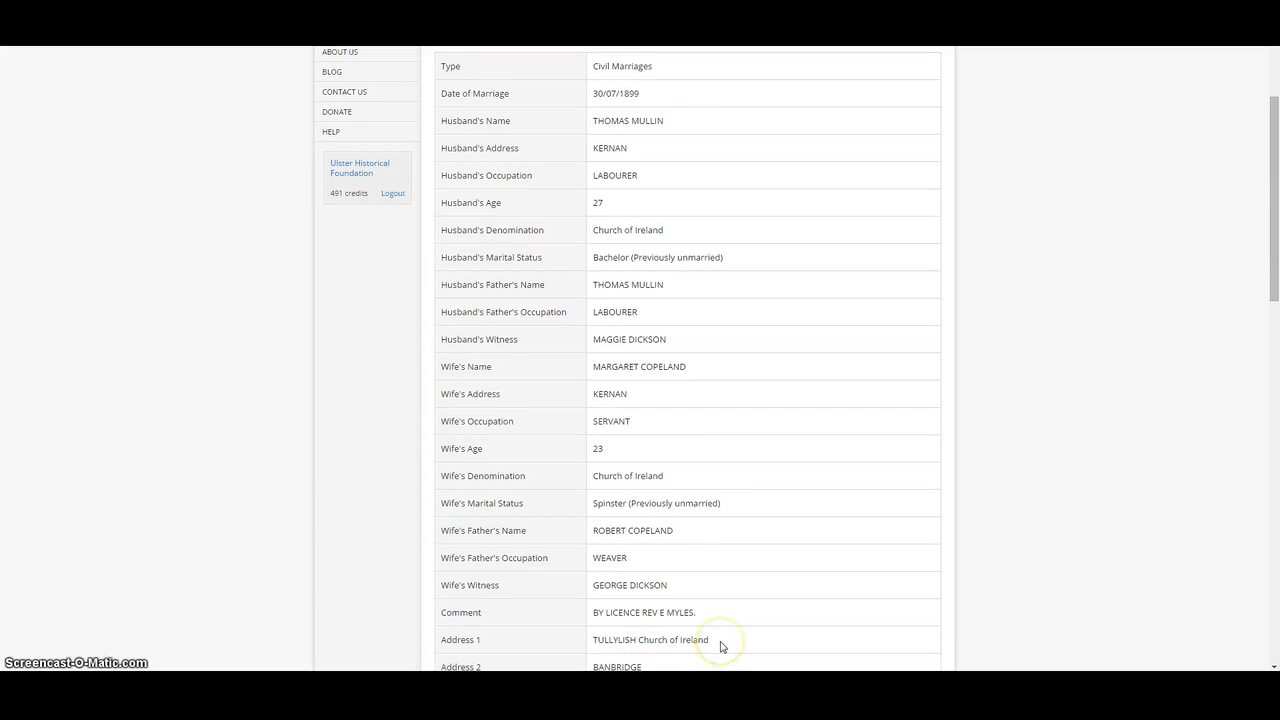
Step: Enter a third husband's first name and surname in the search form below the 1899 record
scroll(726, 647, down, 3)
click(520, 551)
click(528, 598)
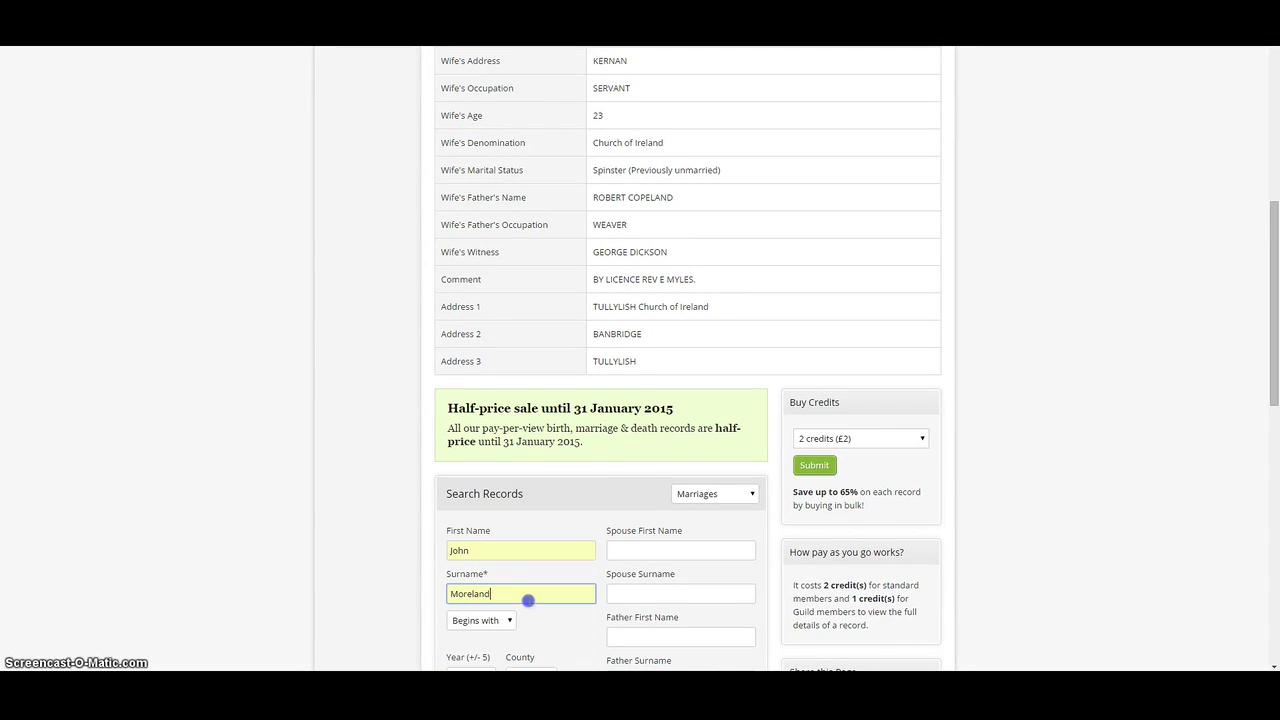
Step: Add this husband's spouse by first name and surname, and run the marriage search
click(650, 549)
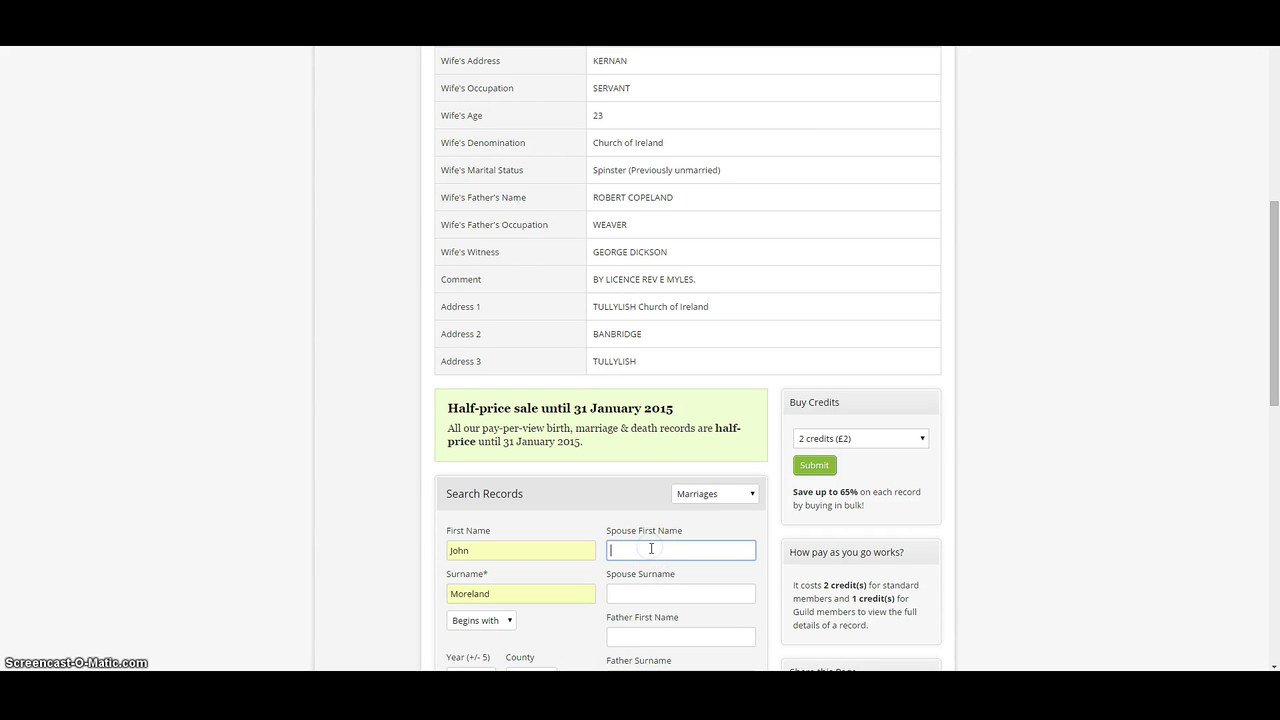
text(MARY)
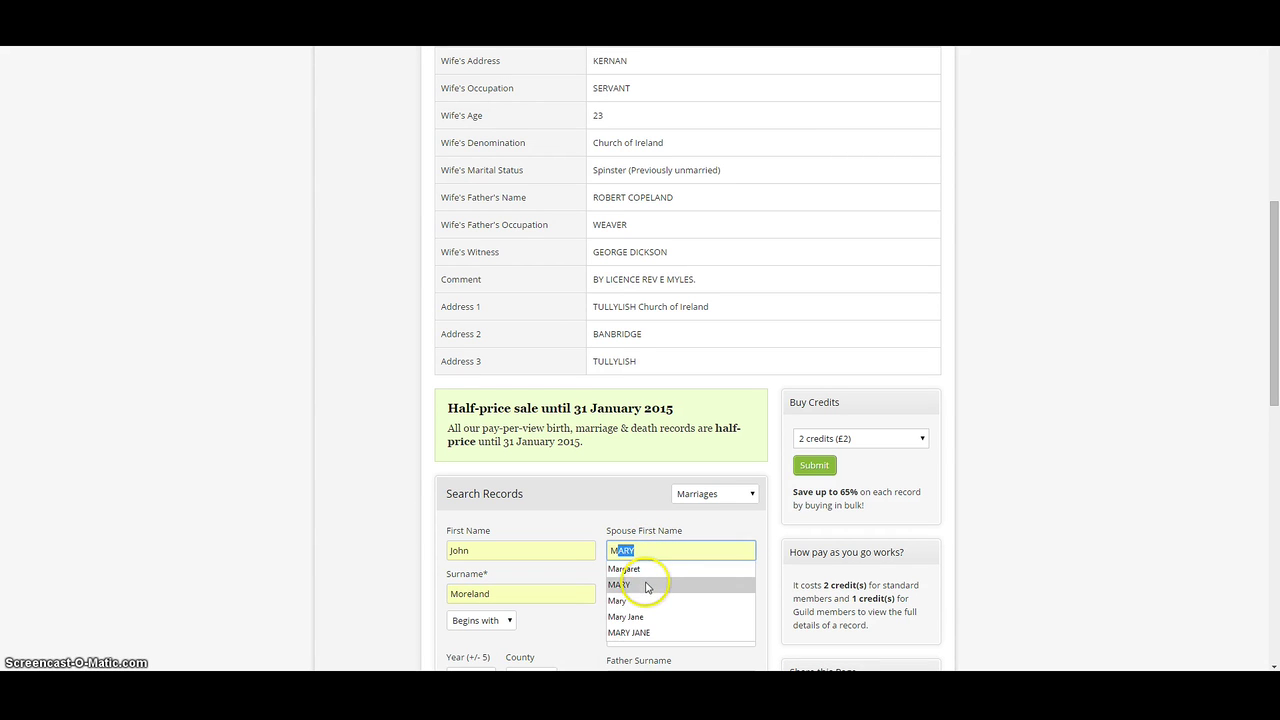
click(646, 586)
click(634, 593)
text(B)
click(632, 613)
scroll(578, 613, down, 1)
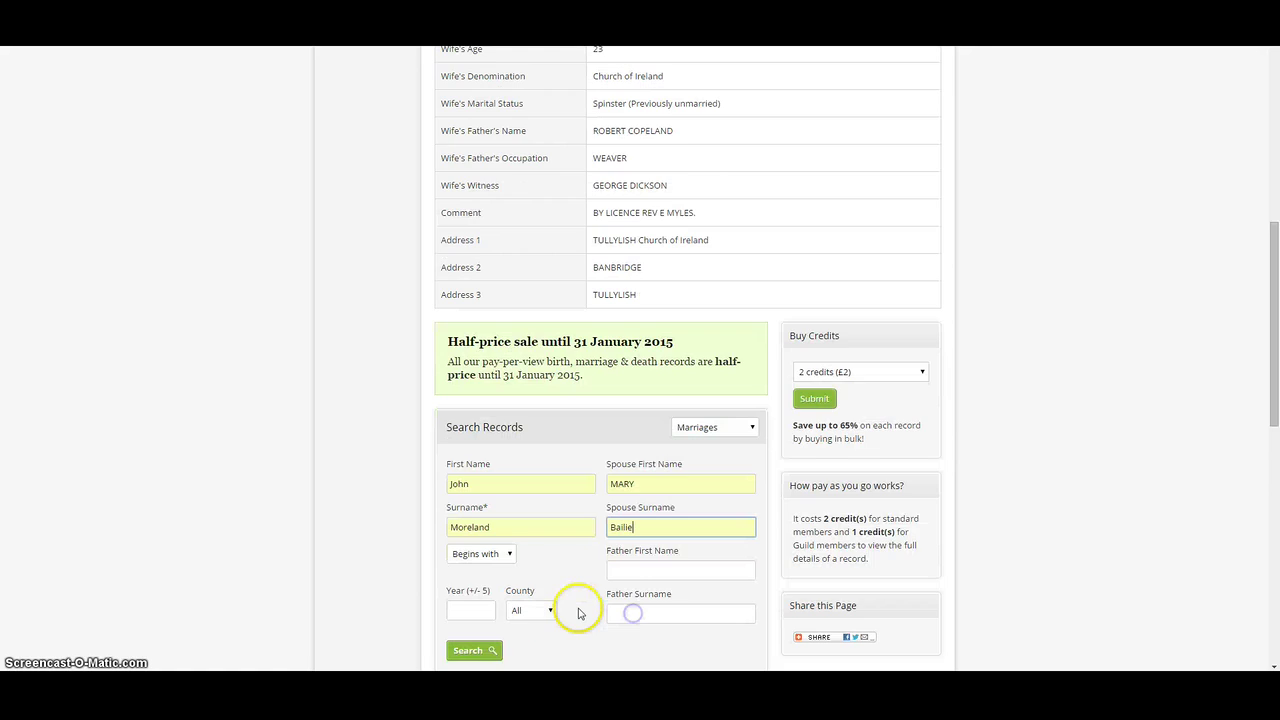
scroll(578, 613, down, 1)
click(477, 516)
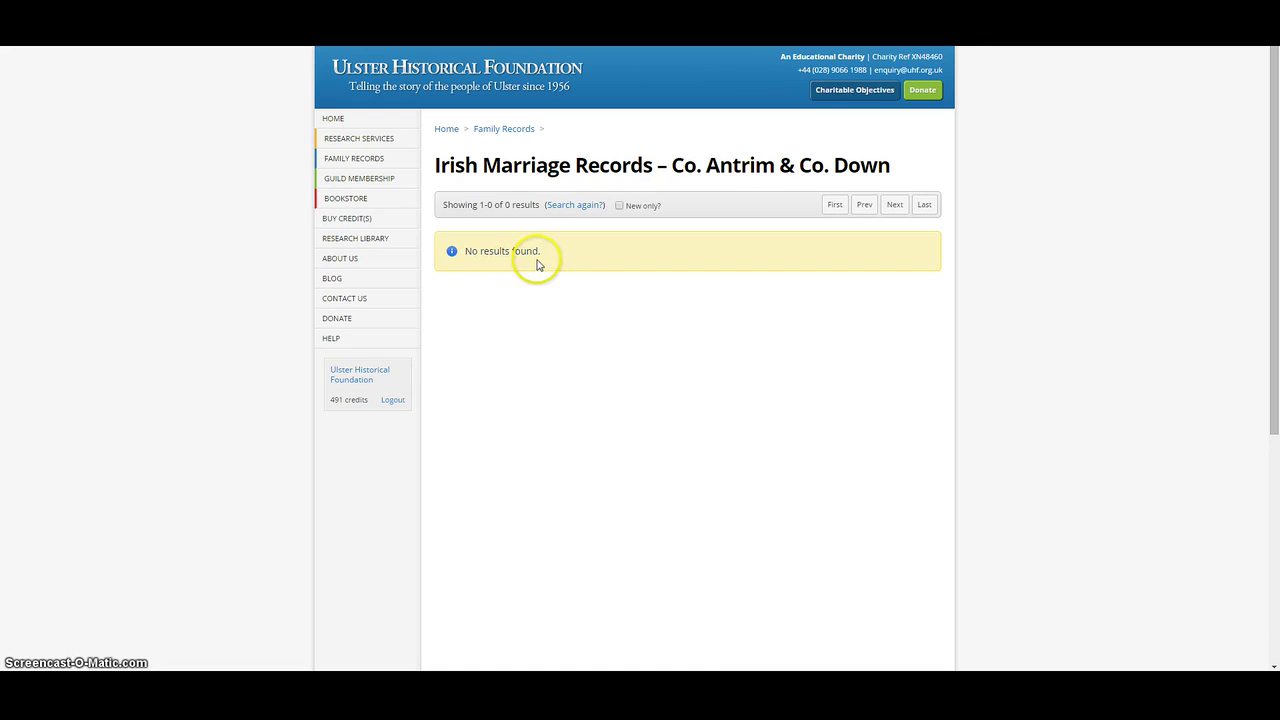
Step: Return to the search form, replace the husband's surname with the previously entered variant spelling beginning "Mur", and rerun the marriage search
click(574, 205)
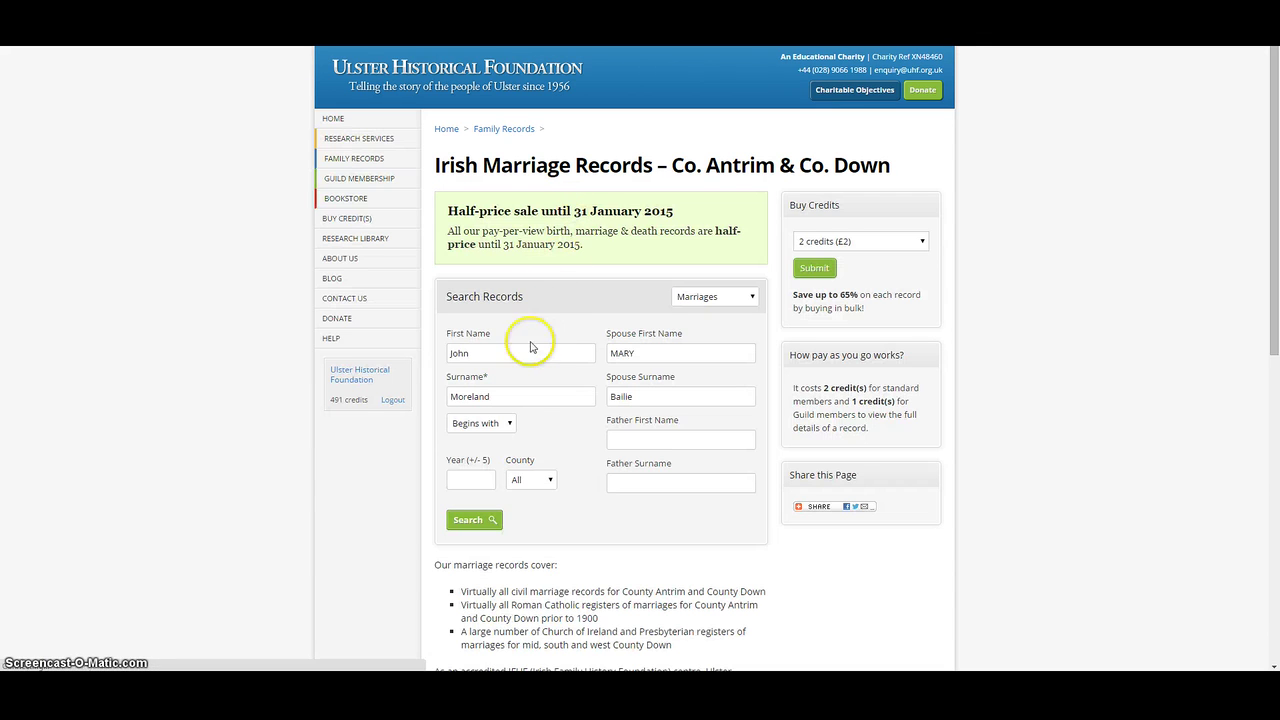
click(521, 397)
key(BackSpace)
key(BackSpace)
key(BackSpace)
key(BackSpace)
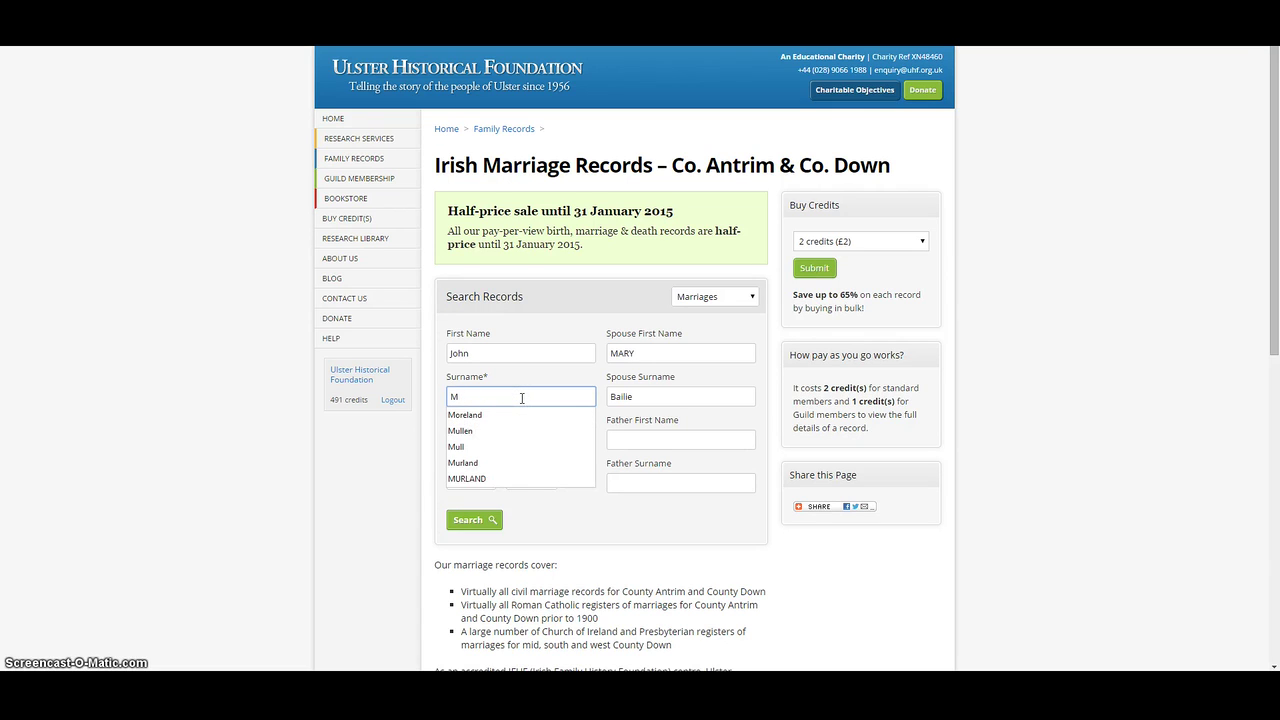
click(498, 464)
click(477, 521)
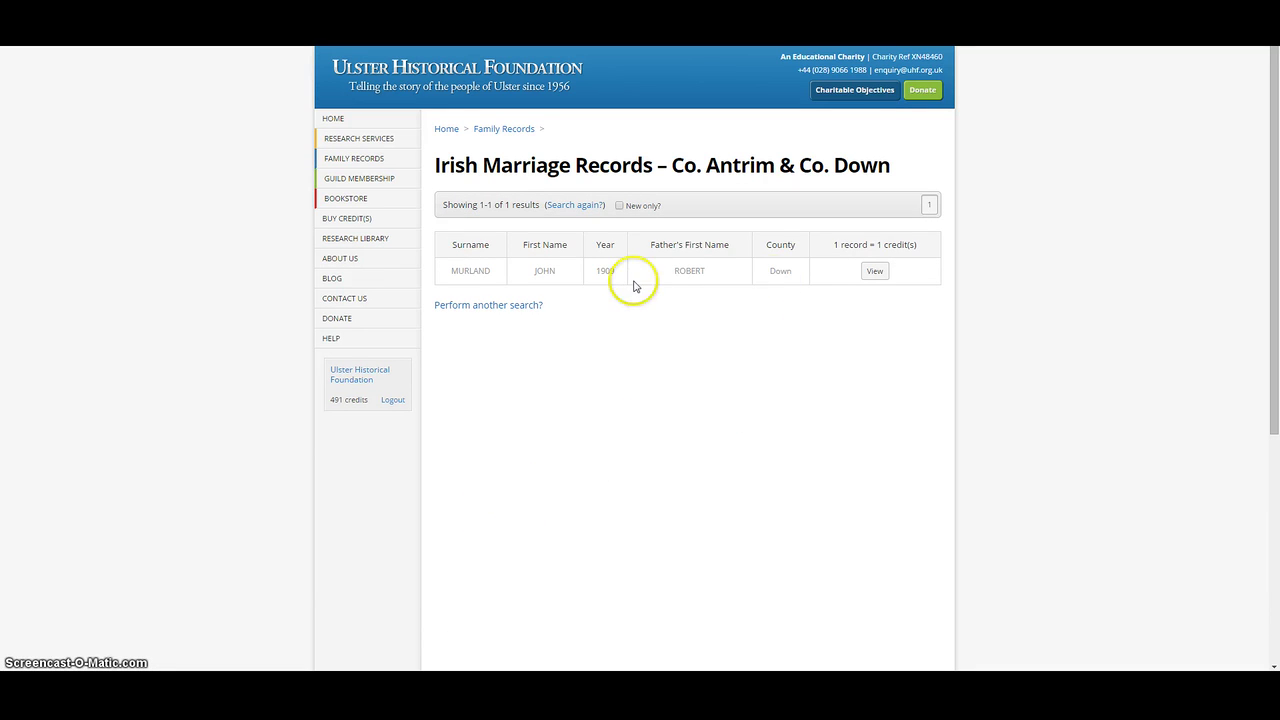
Step: View the 1909 Down marriage record and examine the couple's details, witnesses, comment and address entries
click(875, 271)
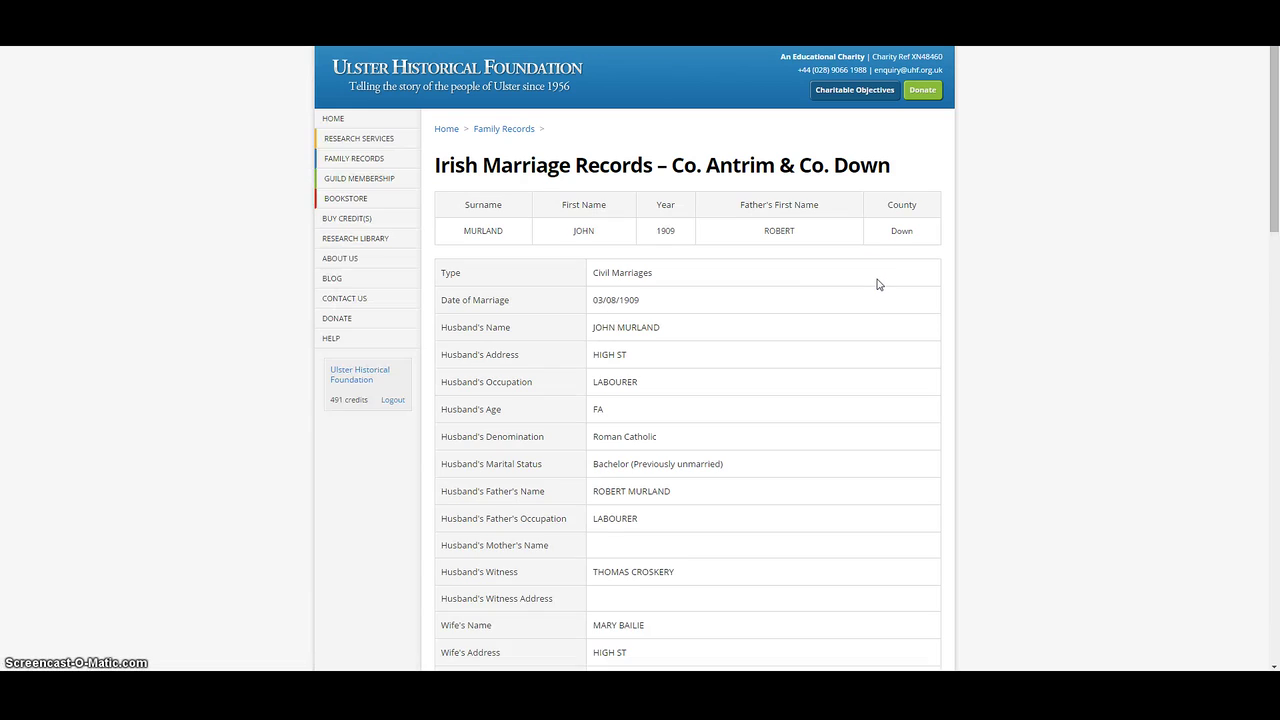
click(820, 303)
scroll(821, 306, down, 1)
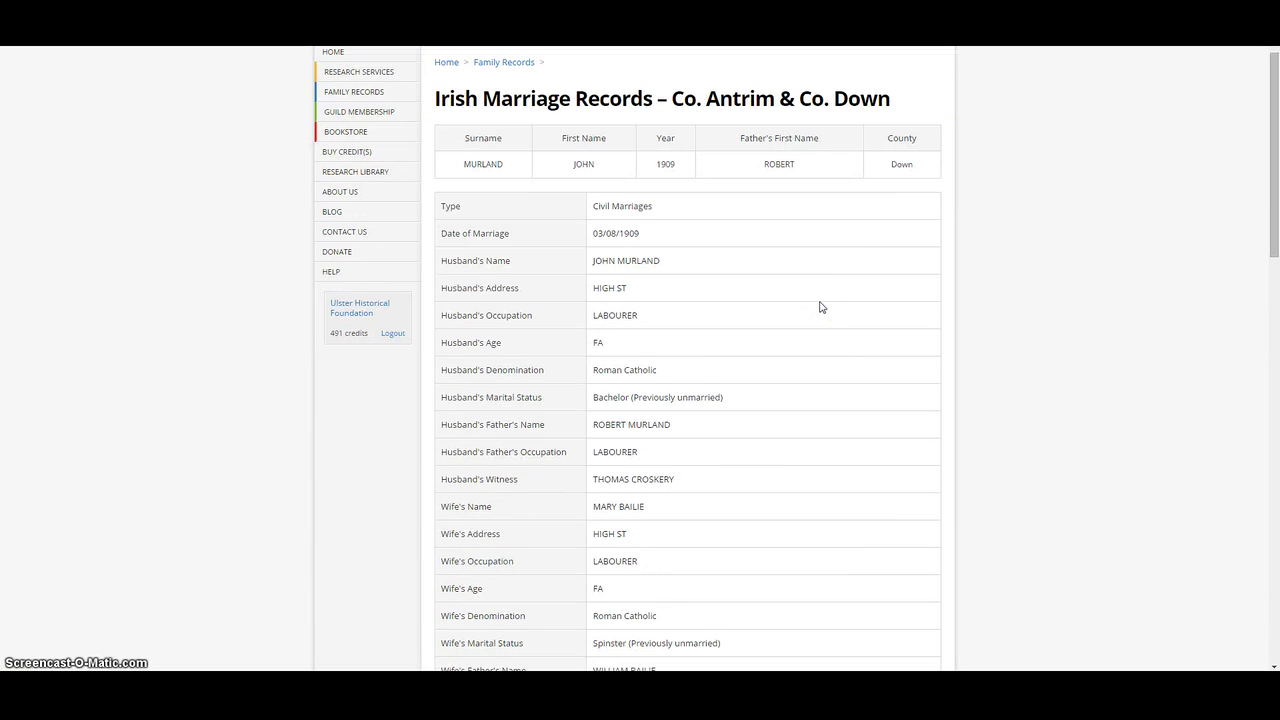
scroll(816, 307, down, 1)
scroll(818, 312, down, 4)
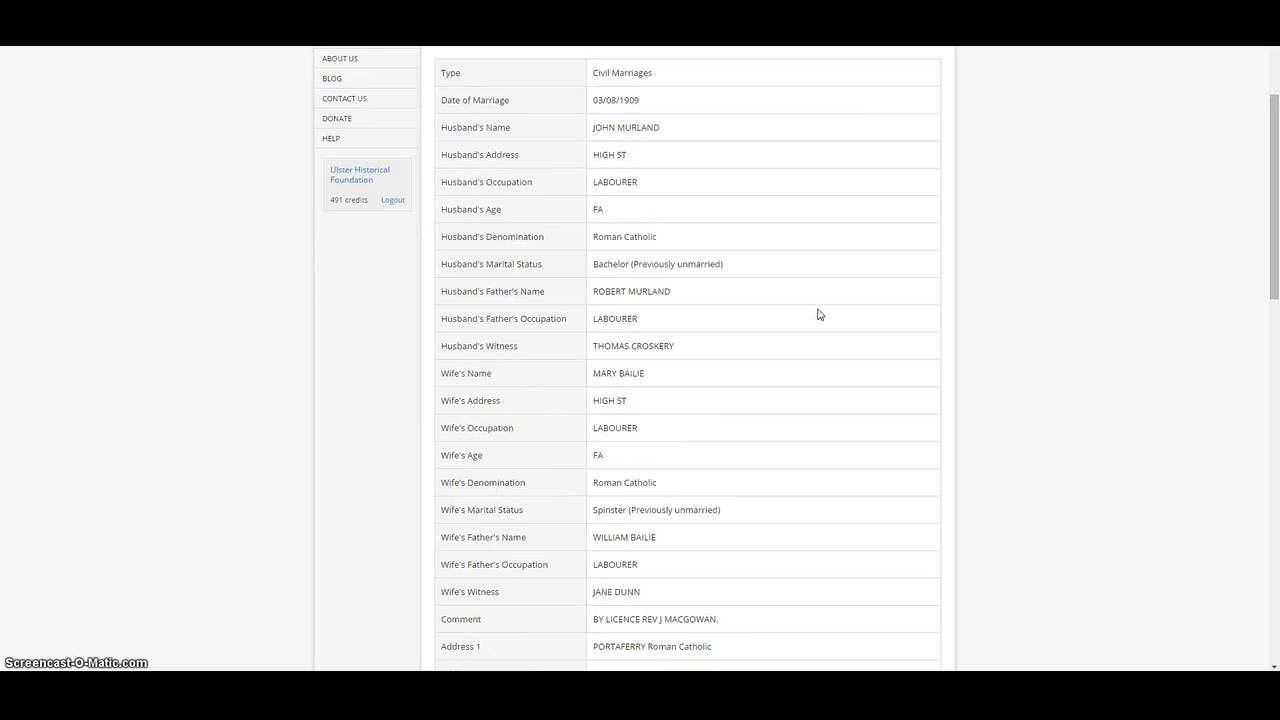
scroll(818, 314, up, 1)
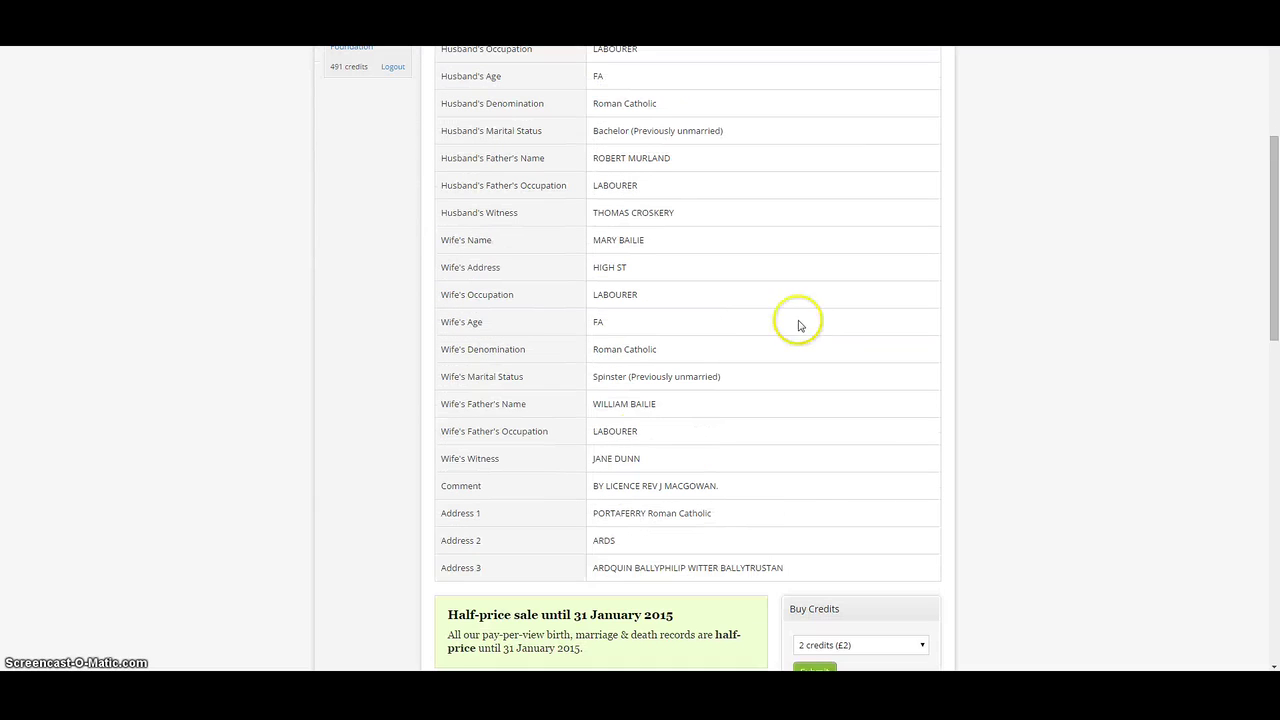